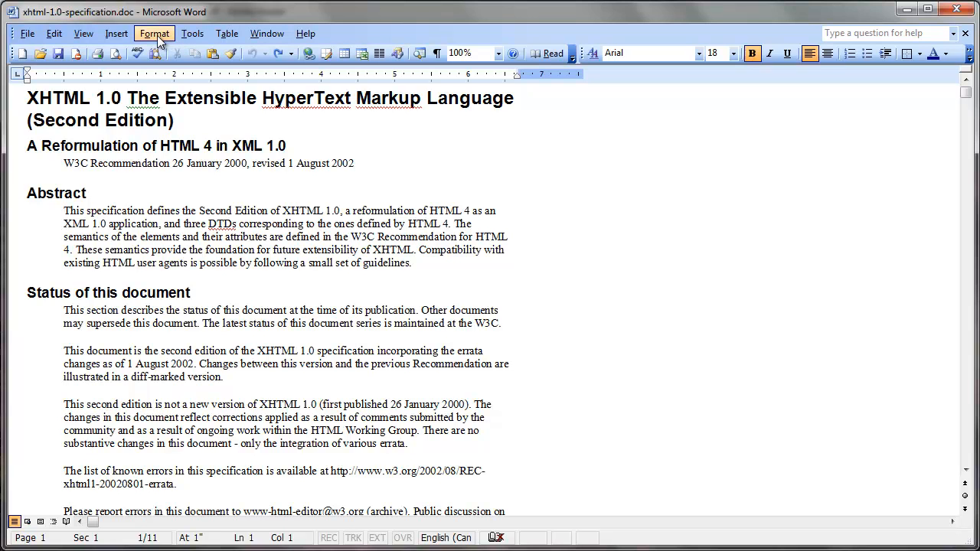
- Show the Styles and Formatting pane for the document
{"action": "left_click", "coordinate": [157, 36]}
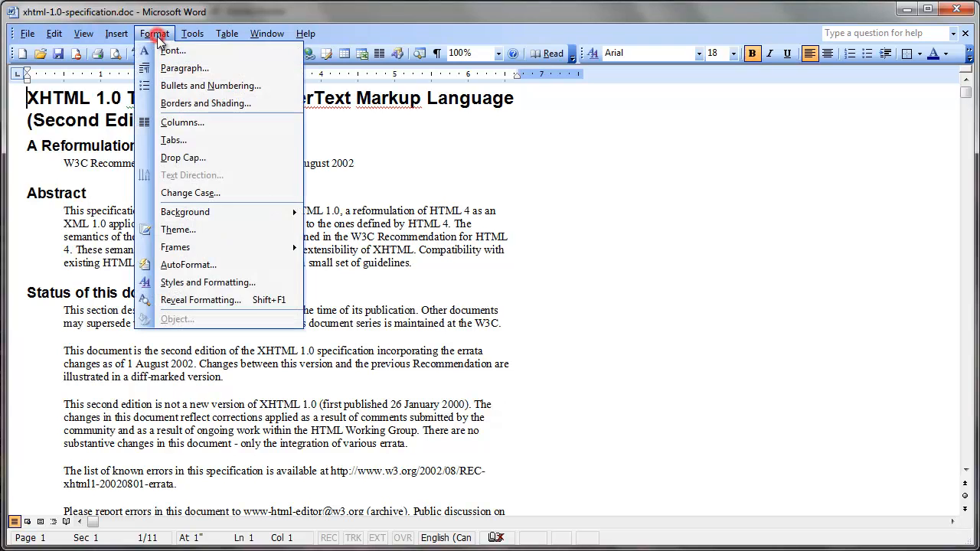
{"action": "left_click", "coordinate": [226, 283]}
{"action": "left_click_drag", "start_coordinate": [962, 351], "coordinate": [966, 253]}
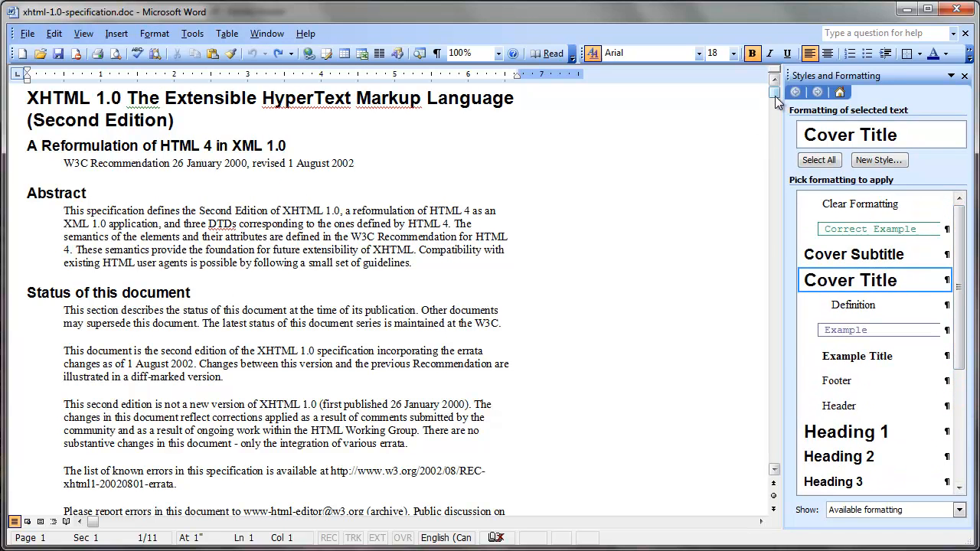
- Open the Heading 1 style of the "What is XHTML?" heading for modification
{"action": "left_click_drag", "start_coordinate": [777, 101], "coordinate": [800, 92]}
{"action": "left_click_drag", "start_coordinate": [775, 96], "coordinate": [775, 126]}
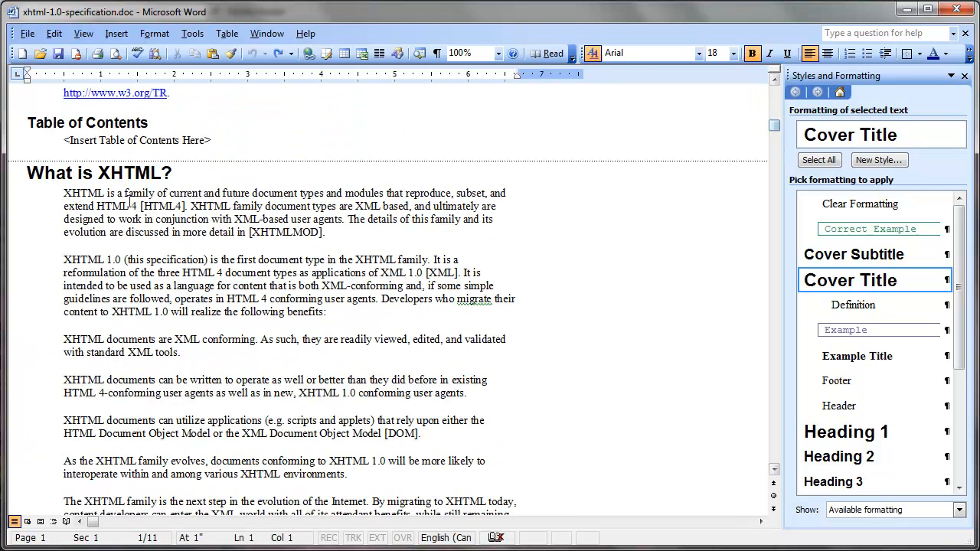
{"action": "left_click", "coordinate": [98, 177]}
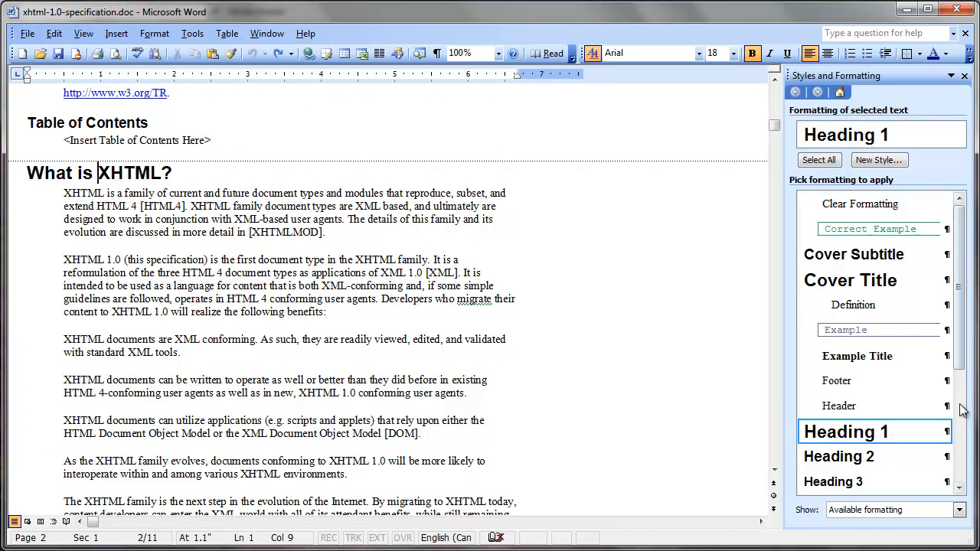
{"action": "left_click_drag", "start_coordinate": [957, 355], "coordinate": [968, 414]}
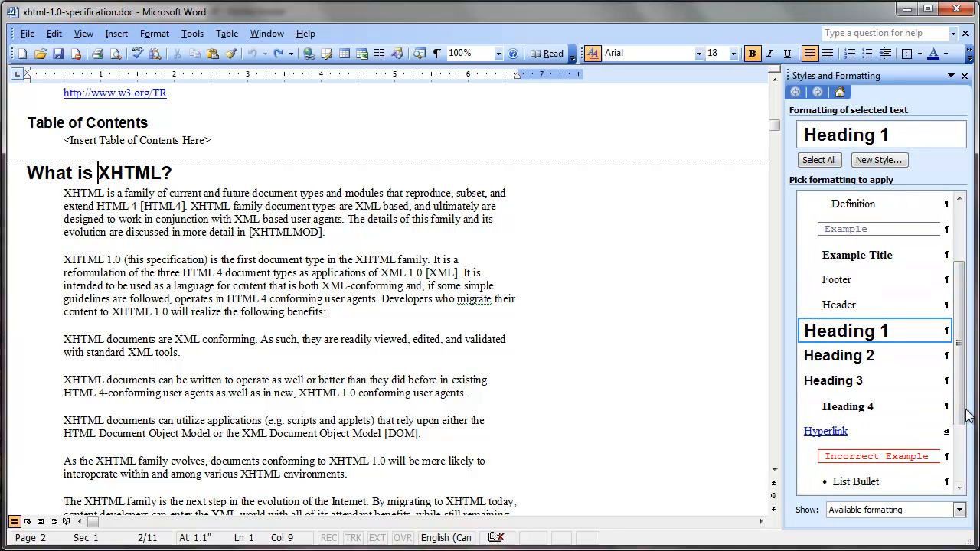
{"action": "left_click", "coordinate": [945, 332]}
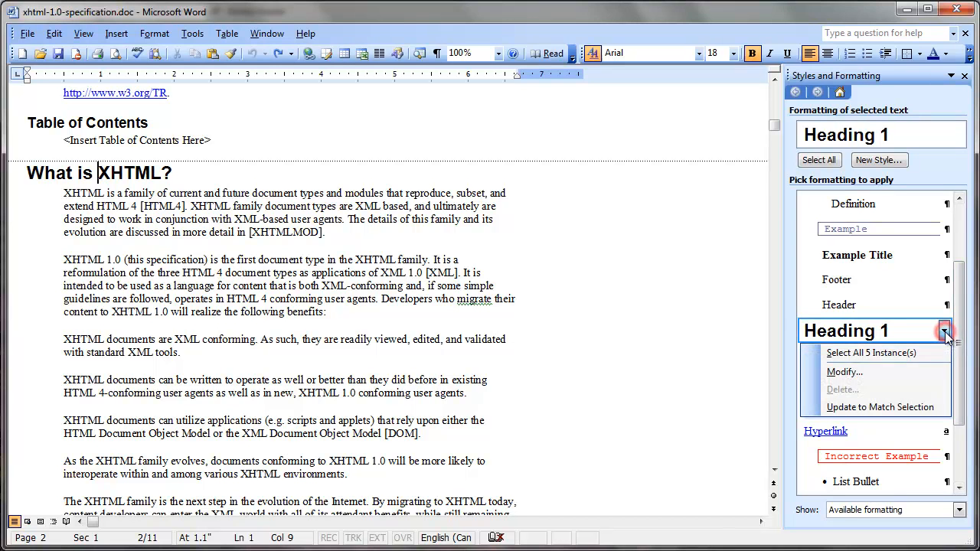
{"action": "left_click", "coordinate": [890, 372]}
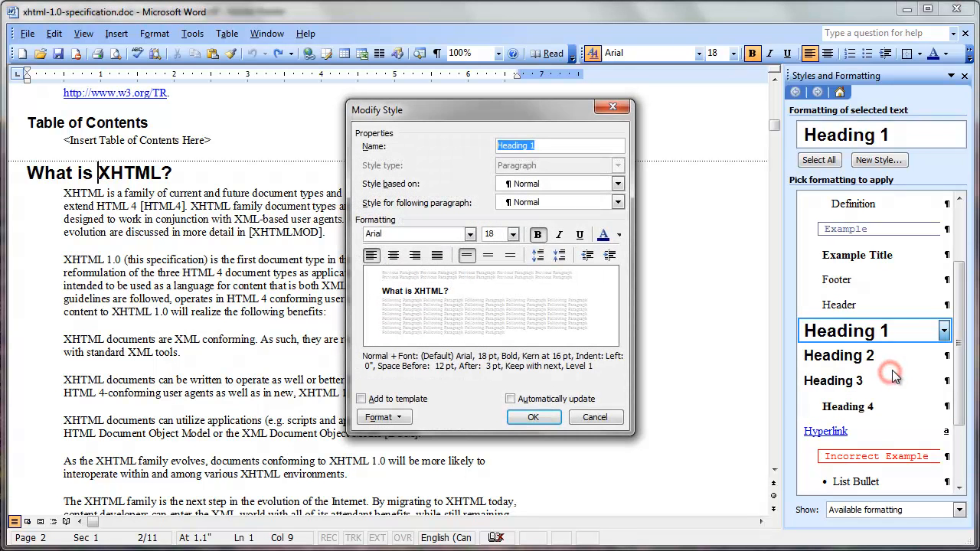
- Give the Heading 1 style the outline numbering 1, 1.1, 1.1.1 that is linked to the heading styles, and apply the change
{"action": "left_click", "coordinate": [383, 418]}
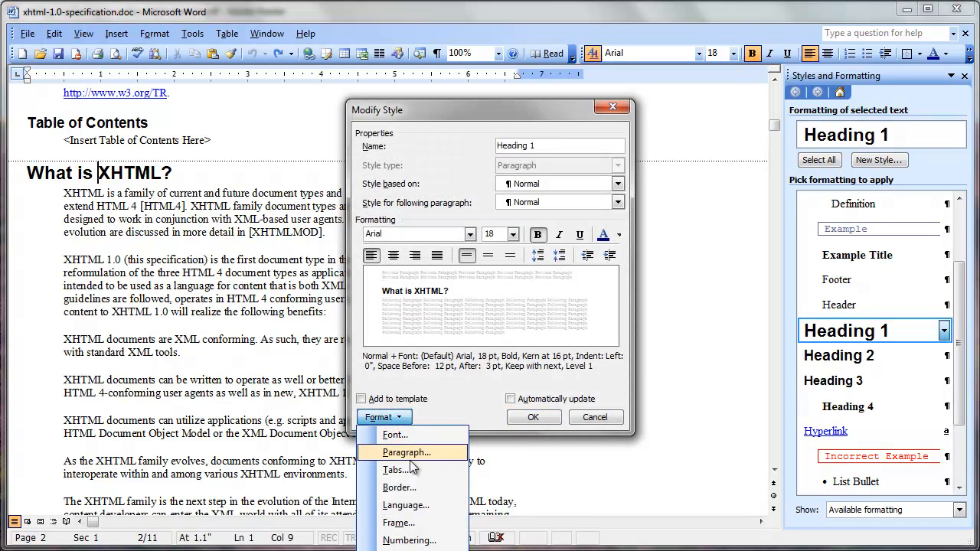
{"action": "left_click", "coordinate": [408, 541]}
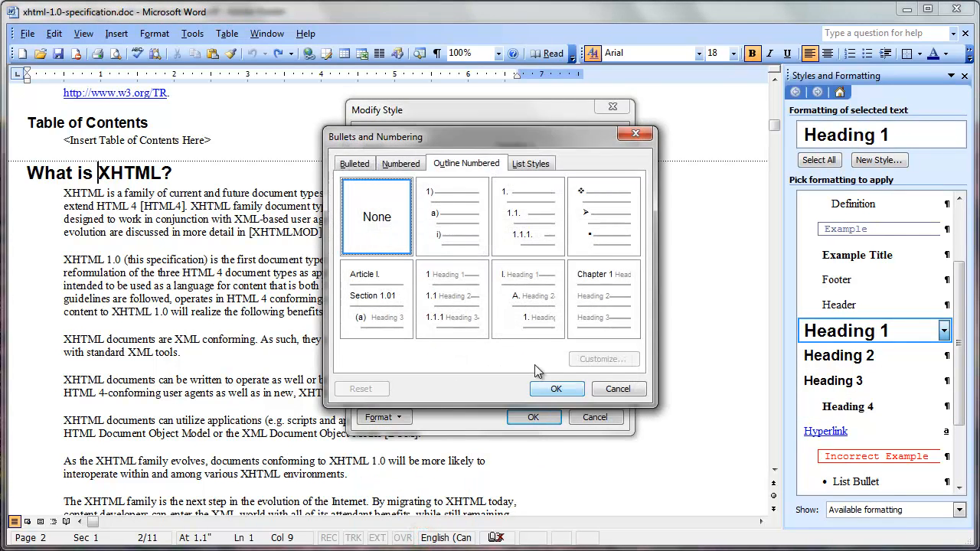
{"action": "left_click", "coordinate": [356, 163]}
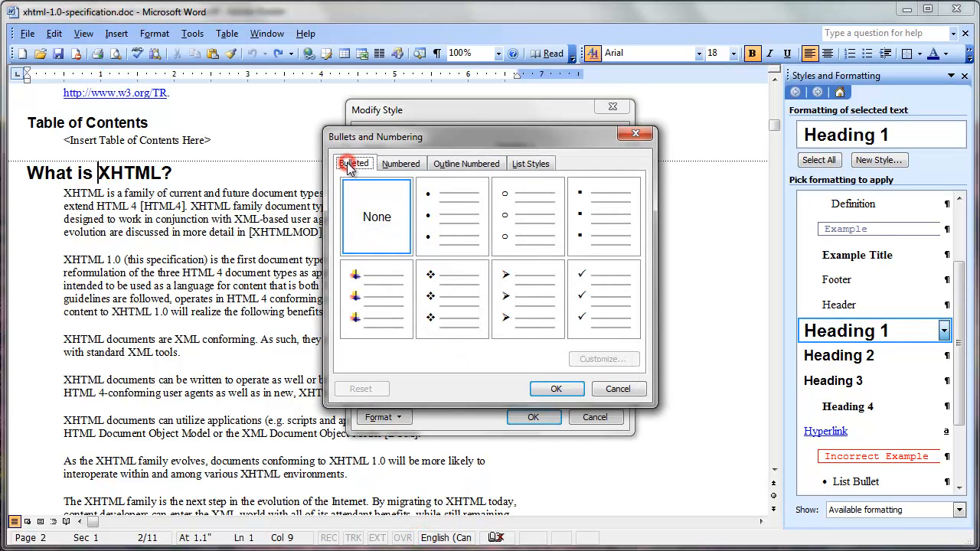
{"action": "left_click", "coordinate": [404, 166]}
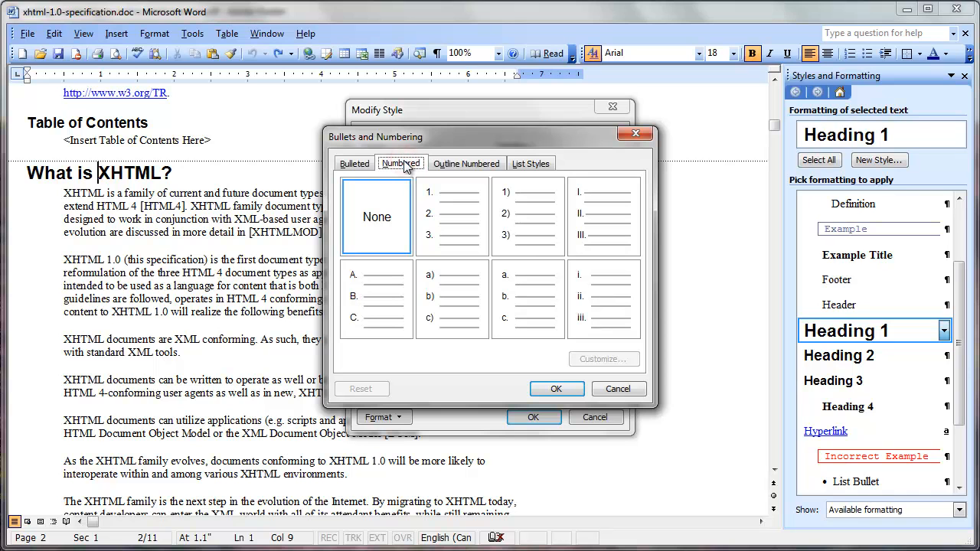
{"action": "left_click", "coordinate": [459, 163]}
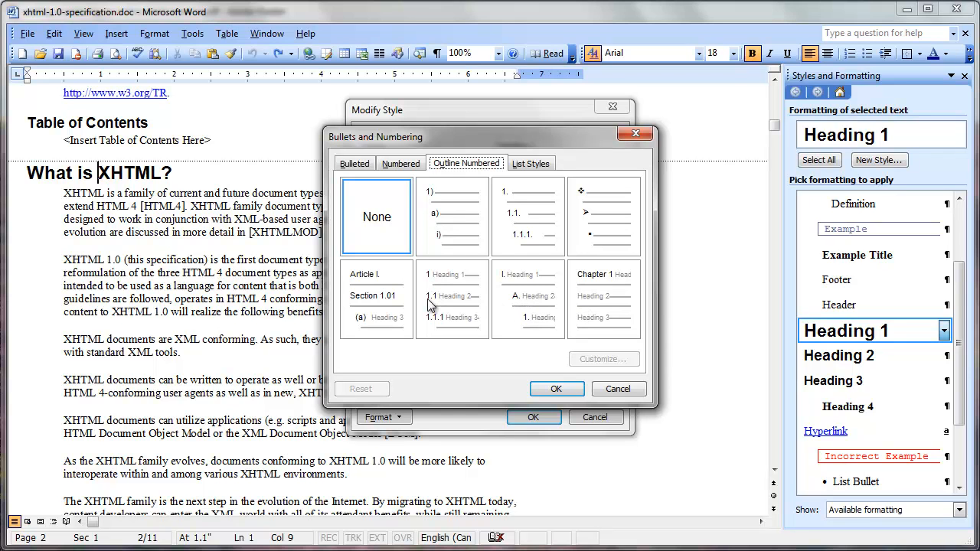
{"action": "left_click", "coordinate": [461, 320]}
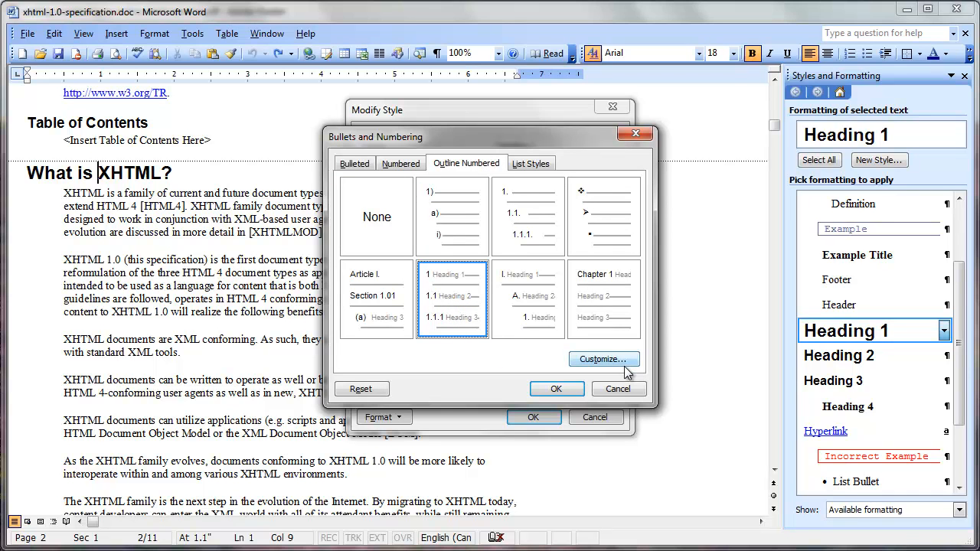
{"action": "left_click", "coordinate": [563, 388]}
{"action": "left_click", "coordinate": [543, 416]}
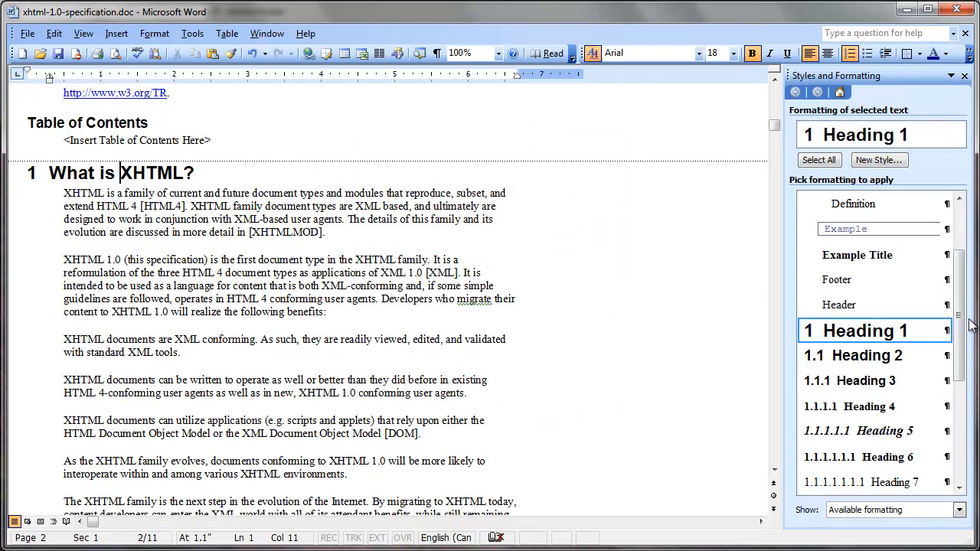
- Examine the numbering of the Heading 1, Heading 2 and Heading 3 styles and of the section headings through section 3.1.1
{"action": "scroll", "coordinate": [961, 320], "scroll_direction": "down", "scroll_amount": 3}
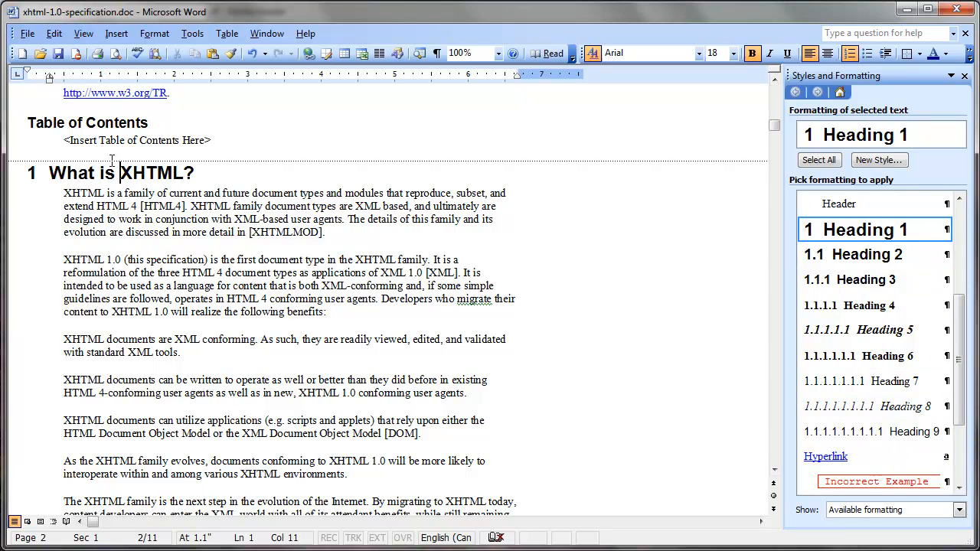
{"action": "left_click", "coordinate": [197, 172]}
{"action": "left_click_drag", "start_coordinate": [775, 130], "coordinate": [795, 186]}
{"action": "left_click", "coordinate": [72, 312]}
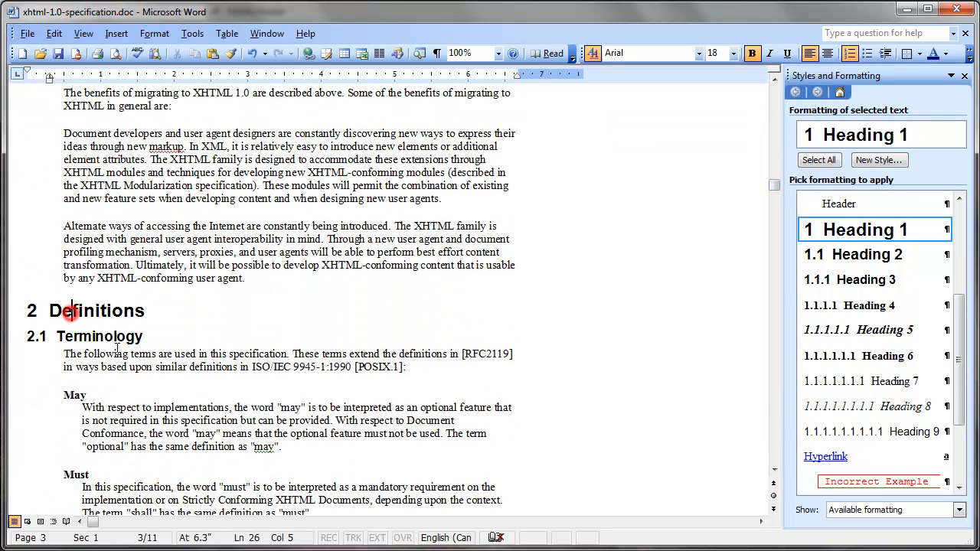
{"action": "left_click", "coordinate": [104, 335]}
{"action": "left_click_drag", "start_coordinate": [776, 190], "coordinate": [776, 253]}
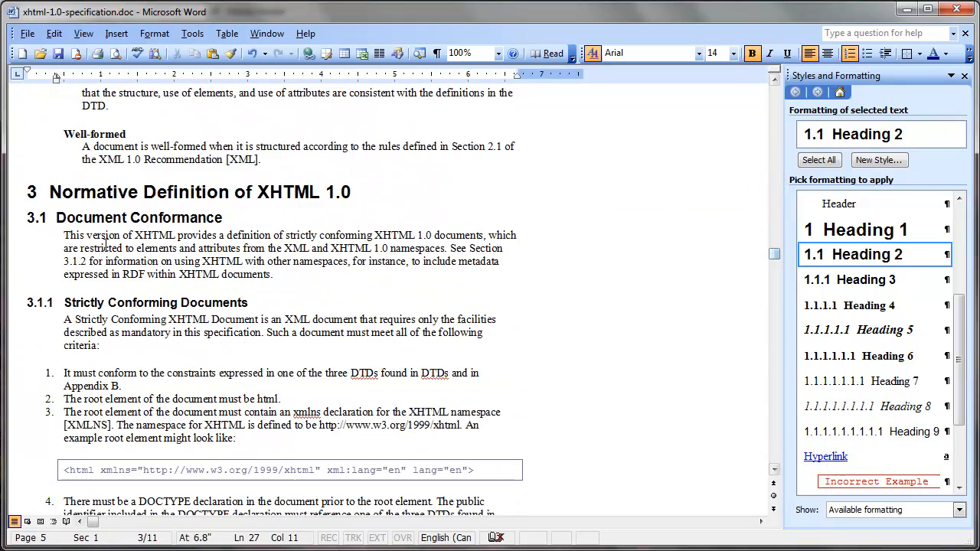
{"action": "left_click", "coordinate": [162, 192]}
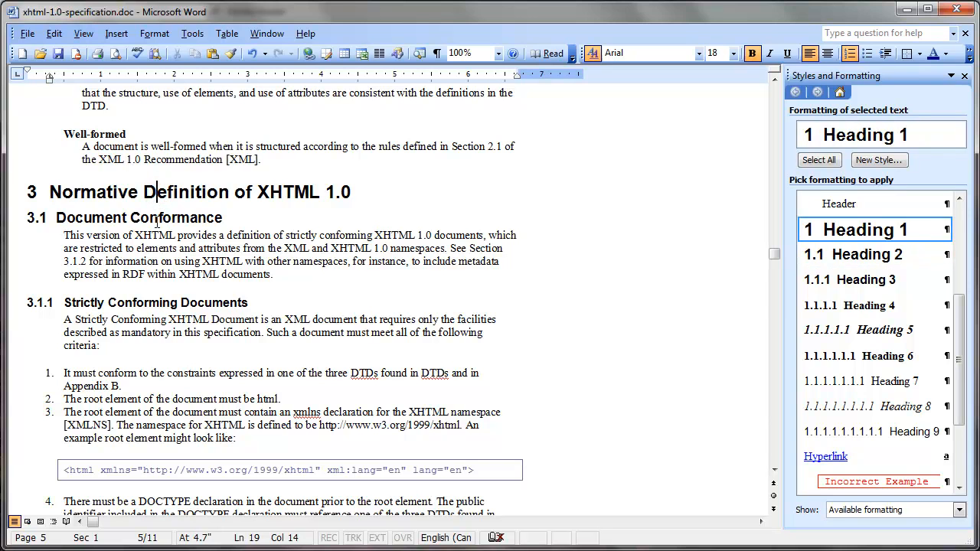
{"action": "left_click", "coordinate": [158, 221]}
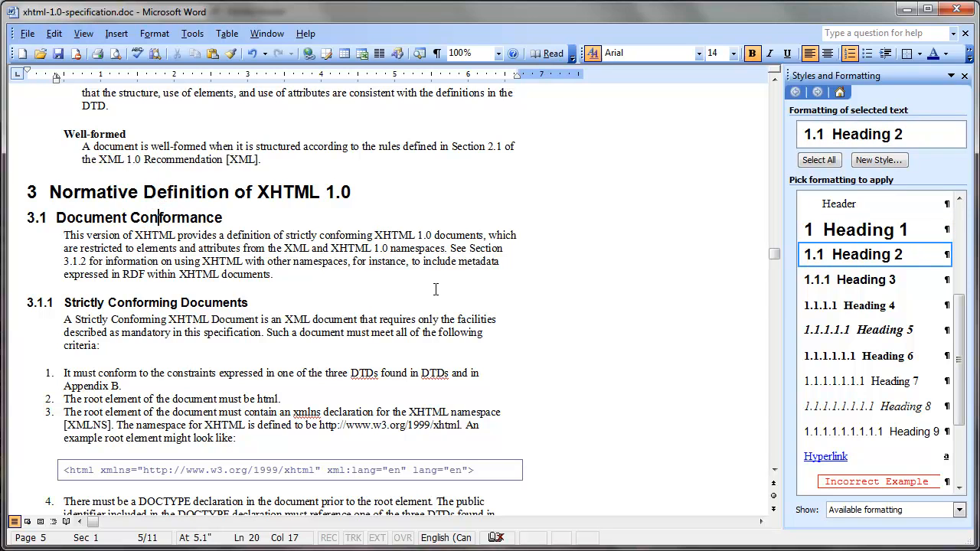
{"action": "left_click", "coordinate": [153, 302]}
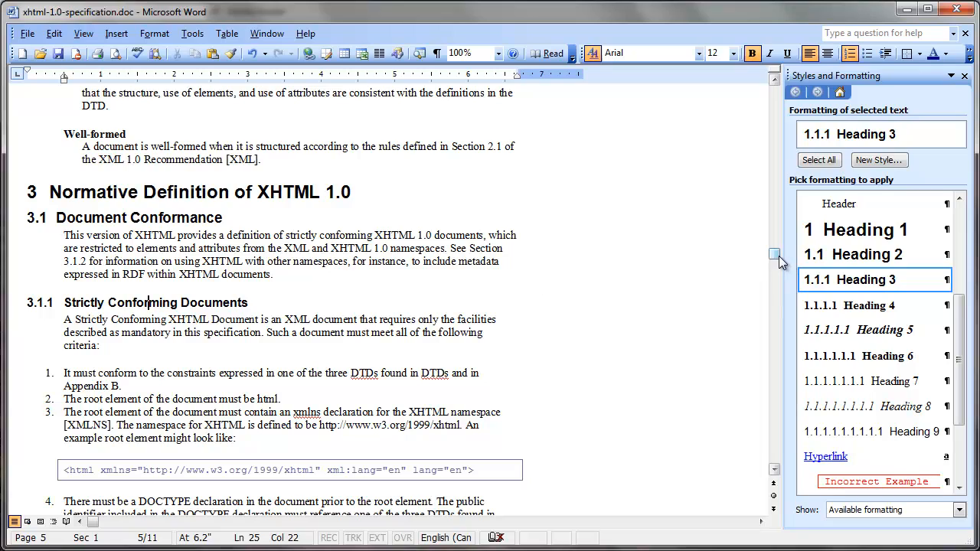
- Delete the placeholder text "<Insert Table of Contents Here>" under the Table of Contents heading
{"action": "left_click_drag", "start_coordinate": [777, 260], "coordinate": [781, 205]}
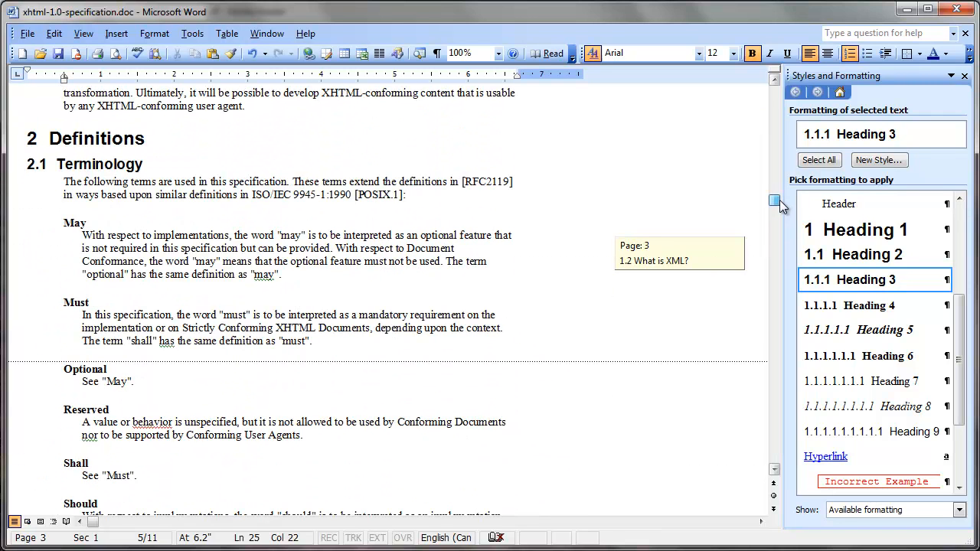
{"action": "left_click_drag", "start_coordinate": [781, 205], "coordinate": [780, 121]}
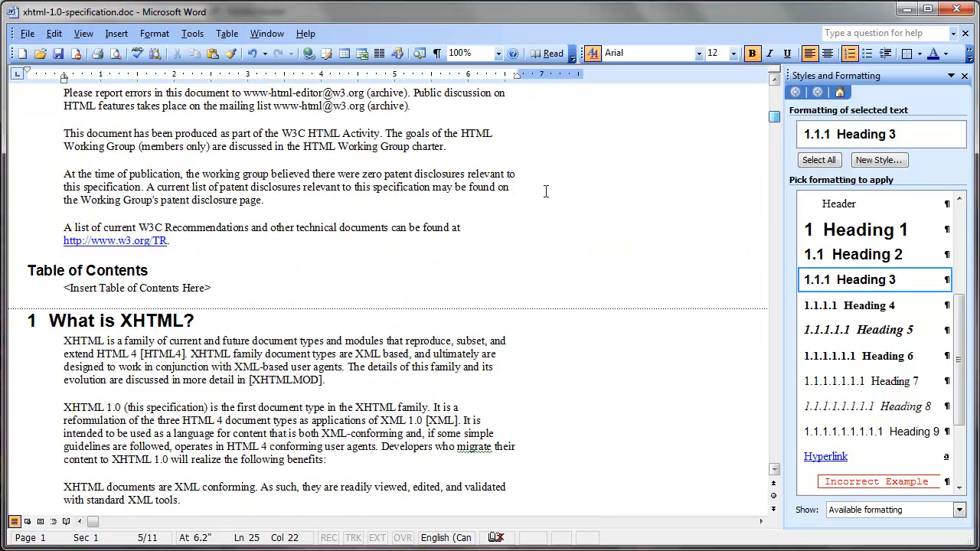
{"action": "left_click", "coordinate": [217, 288]}
{"action": "key", "text": "BackSpace"}
{"action": "key", "text": "BackSpace"}
{"action": "key", "text": "BackSpace"}
{"action": "key", "text": "BackSpace"}
{"action": "key", "text": "BackSpace"}
{"action": "key", "text": "BackSpace"}
{"action": "key", "text": "BackSpace"}
{"action": "key", "text": "BackSpace"}
{"action": "key", "text": "BackSpace"}
{"action": "key", "text": "BackSpace"}
{"action": "key", "text": "BackSpace"}
{"action": "key", "text": "BackSpace"}
{"action": "key", "text": "BackSpace"}
{"action": "key", "text": "BackSpace"}
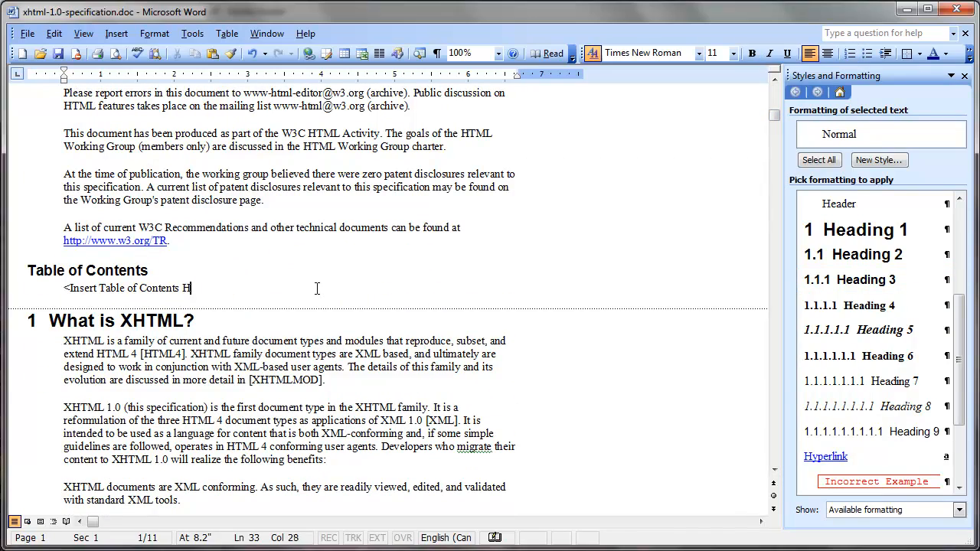
{"action": "key", "text": "BackSpace"}
{"action": "key", "text": "BackSpace"}
{"action": "key", "text": "BackSpace"}
{"action": "key", "text": "BackSpace"}
{"action": "key", "text": "BackSpace"}
{"action": "key", "text": "BackSpace"}
{"action": "key", "text": "BackSpace"}
{"action": "key", "text": "BackSpace"}
{"action": "key", "text": "BackSpace"}
{"action": "key", "text": "BackSpace"}
{"action": "key", "text": "BackSpace"}
{"action": "key", "text": "BackSpace"}
{"action": "key", "text": "BackSpace"}
{"action": "key", "text": "BackSpace"}
{"action": "key", "text": "BackSpace"}
{"action": "key", "text": "BackSpace"}
{"action": "key", "text": "BackSpace"}
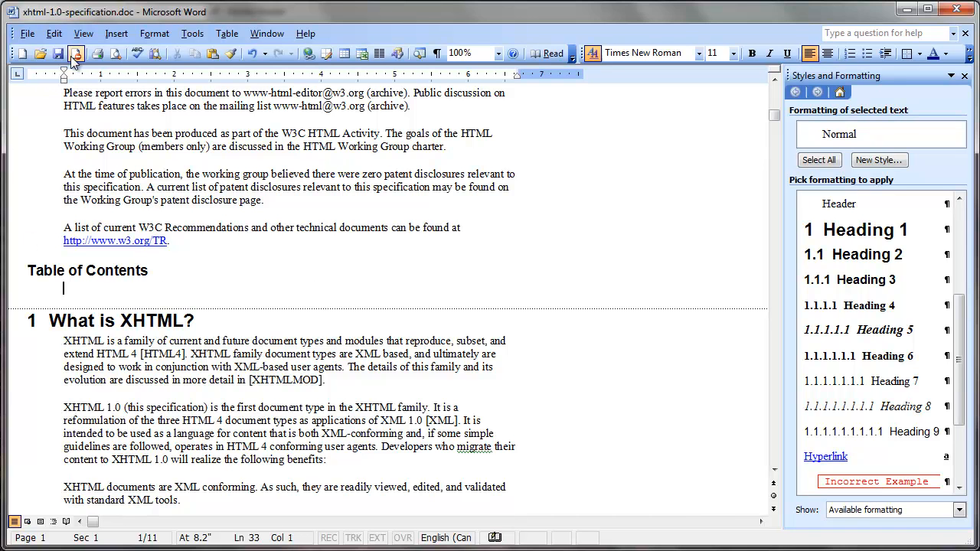
- Open the table of contents settings for the empty line under the Table of Contents heading
{"action": "left_click", "coordinate": [116, 34]}
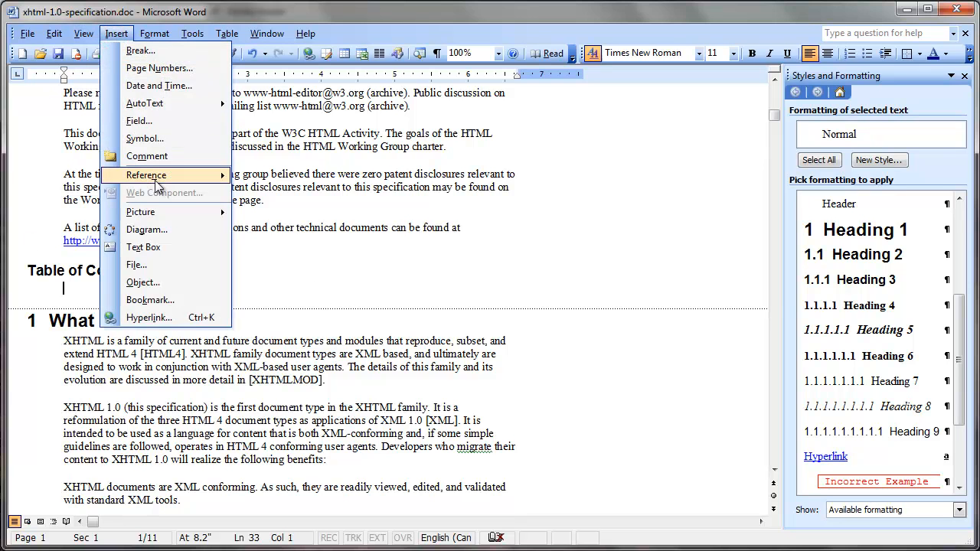
{"action": "mouse_move", "coordinate": [155, 180]}
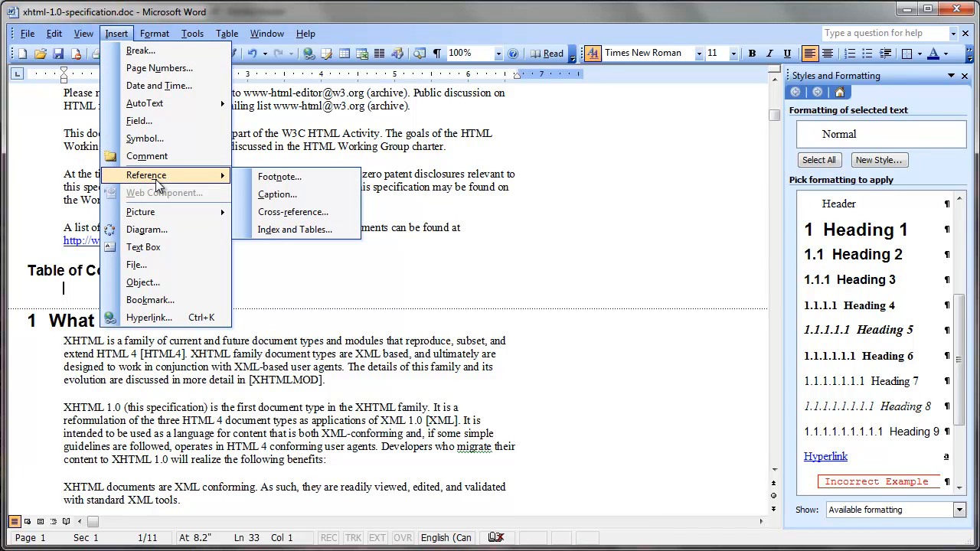
{"action": "left_click", "coordinate": [289, 230]}
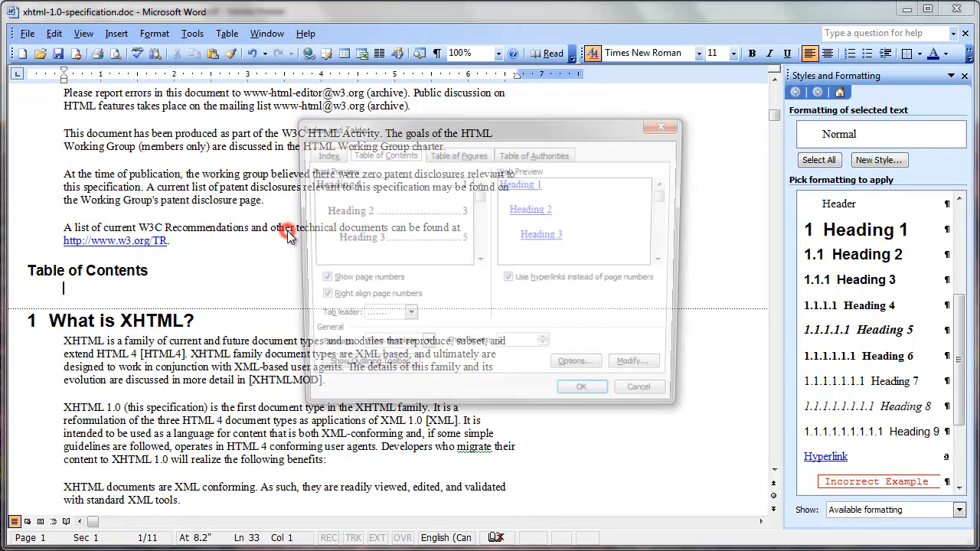
{"action": "left_click", "coordinate": [389, 155]}
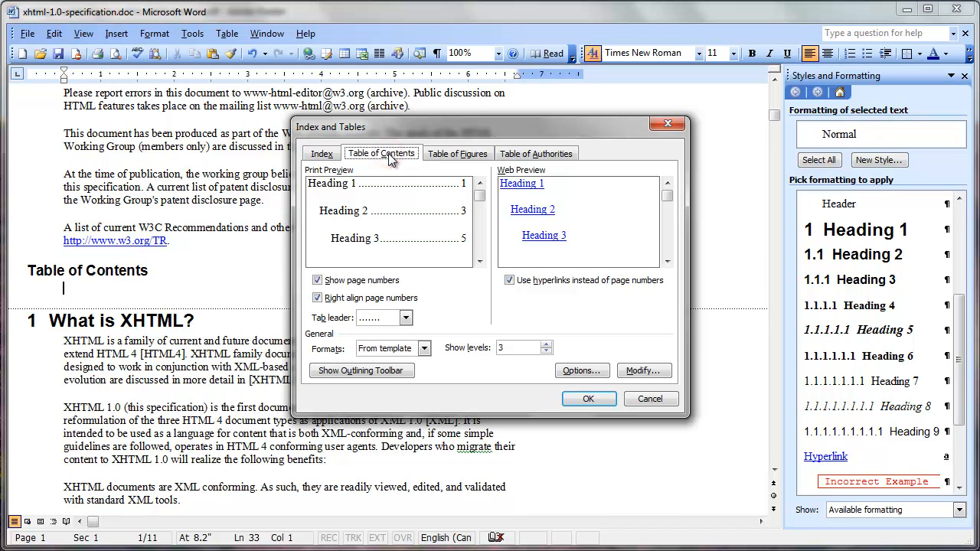
- Preview the Classic, Distinctive, Fancy and Modern formats and a two-level layout, ending with From template and 3 levels
{"action": "left_click", "coordinate": [424, 349]}
{"action": "left_click", "coordinate": [413, 373]}
{"action": "left_click", "coordinate": [424, 348]}
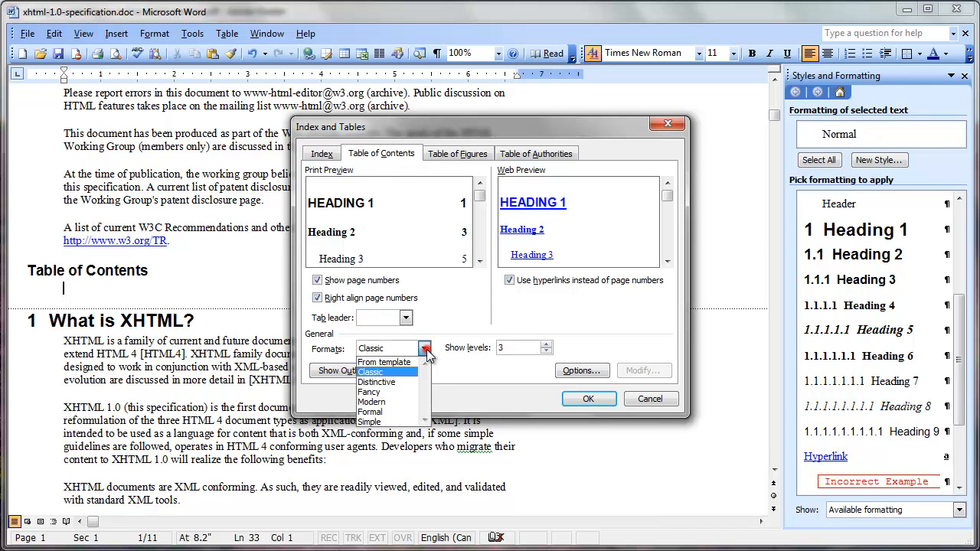
{"action": "left_click", "coordinate": [395, 382]}
{"action": "left_click", "coordinate": [423, 348]}
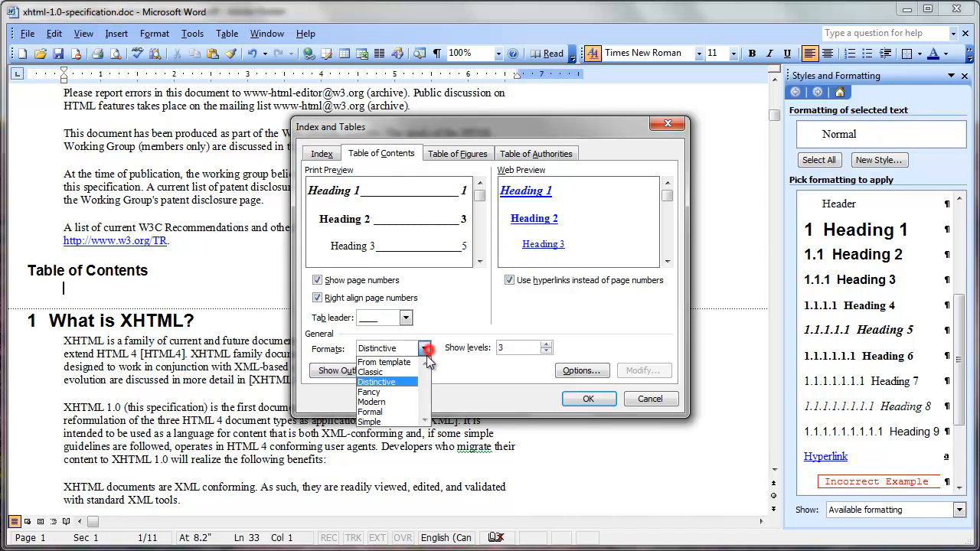
{"action": "left_click", "coordinate": [407, 392]}
{"action": "left_click", "coordinate": [423, 348]}
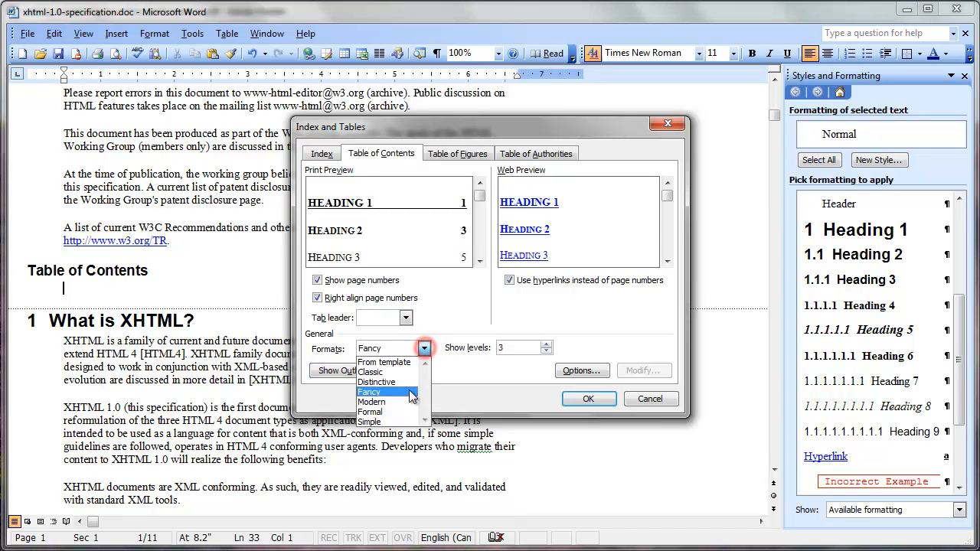
{"action": "left_click", "coordinate": [407, 402]}
{"action": "left_click", "coordinate": [424, 348]}
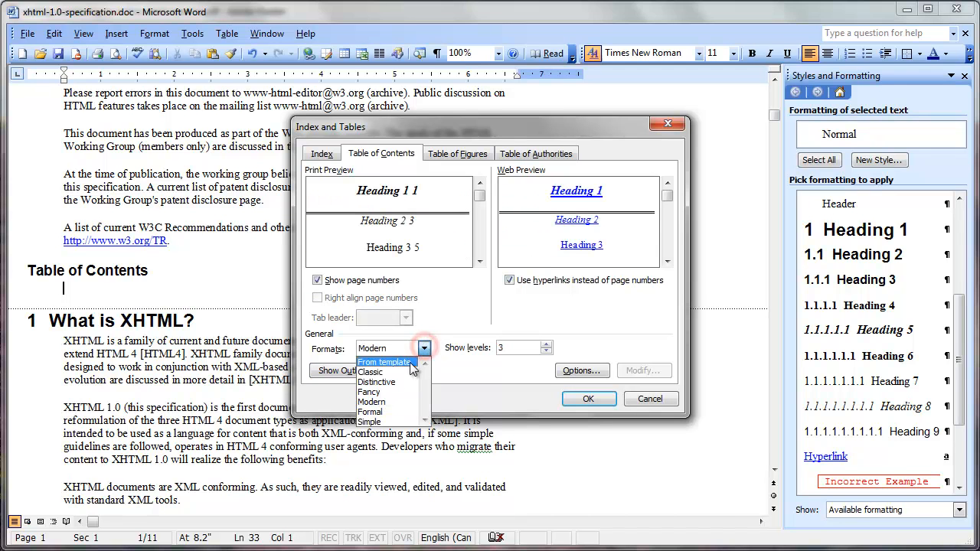
{"action": "left_click", "coordinate": [410, 363]}
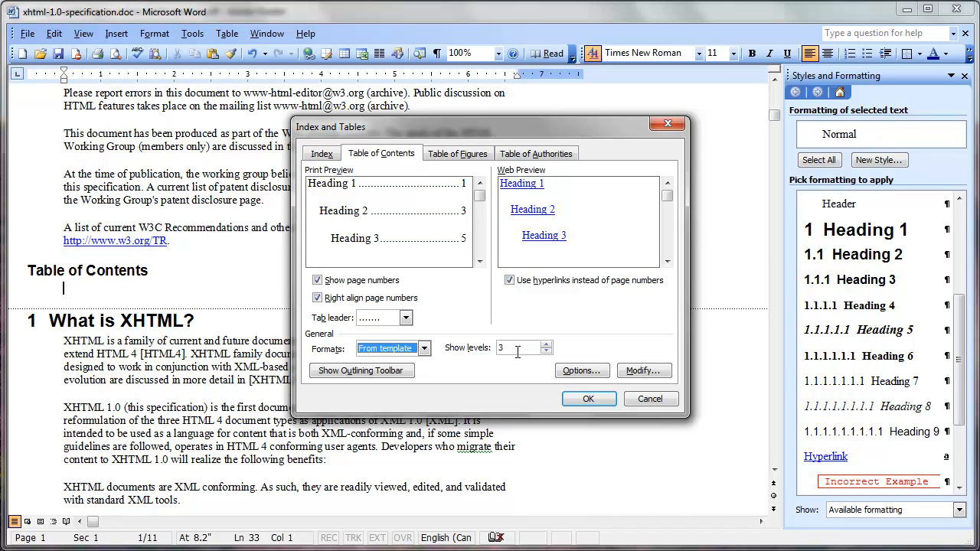
{"action": "left_click", "coordinate": [545, 351]}
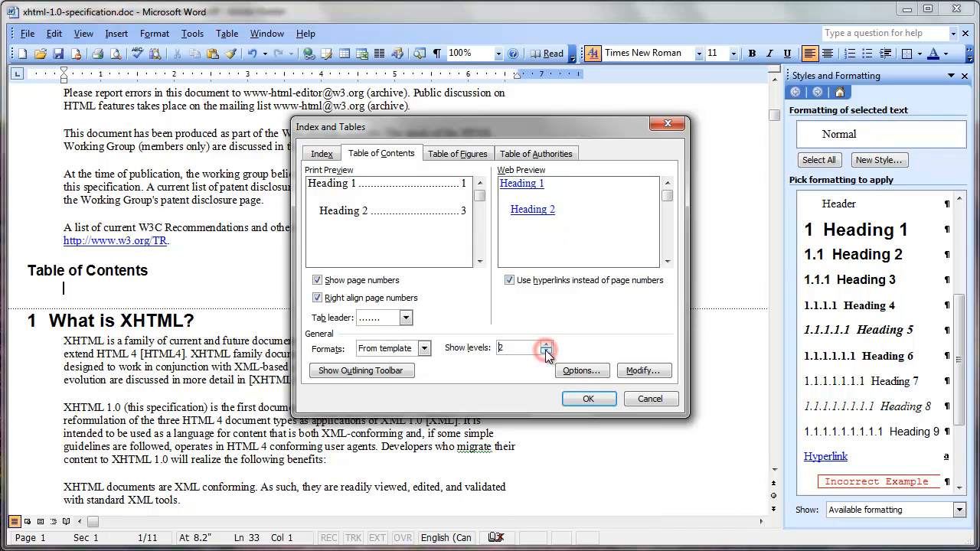
{"action": "left_click", "coordinate": [545, 345]}
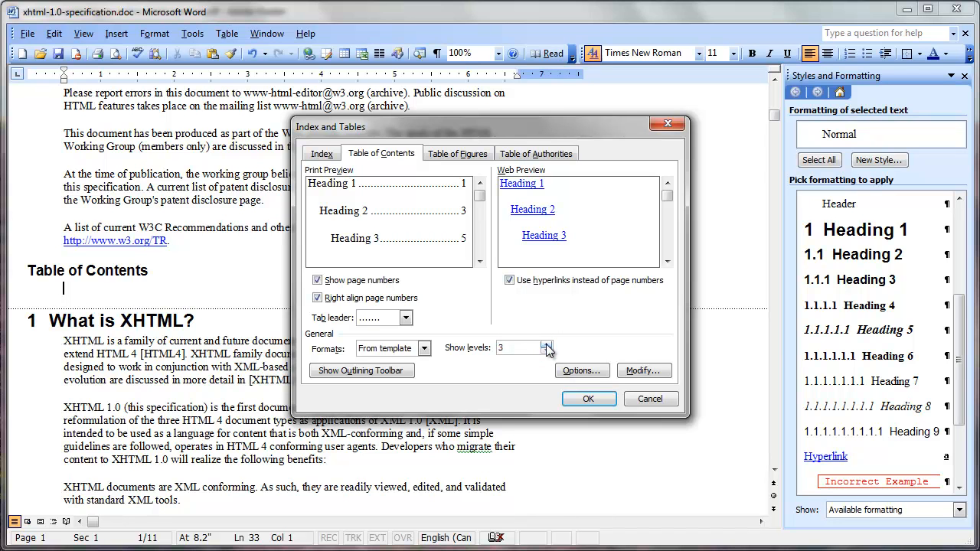
- Insert the three-level table of contents in the From template format under the Table of Contents heading
{"action": "left_click", "coordinate": [588, 399]}
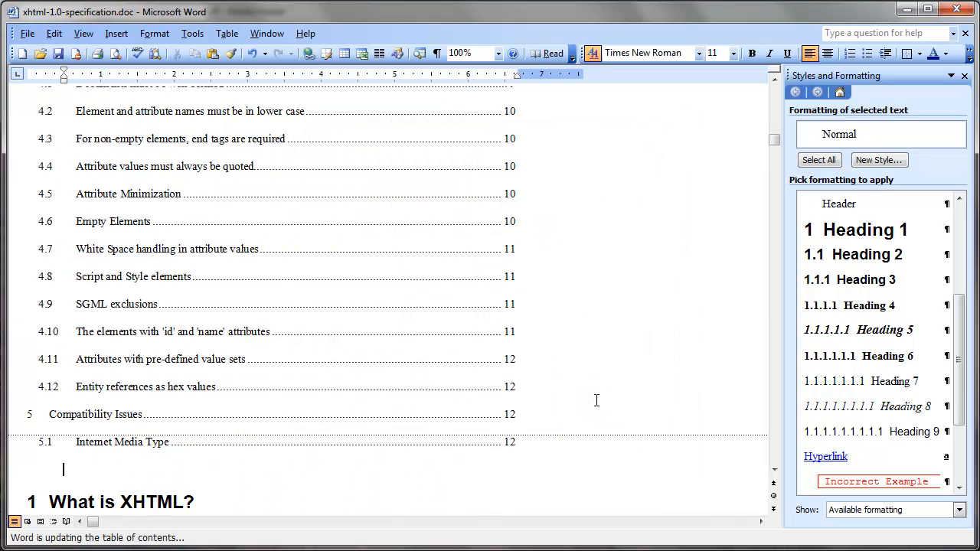
{"action": "left_click", "coordinate": [775, 80]}
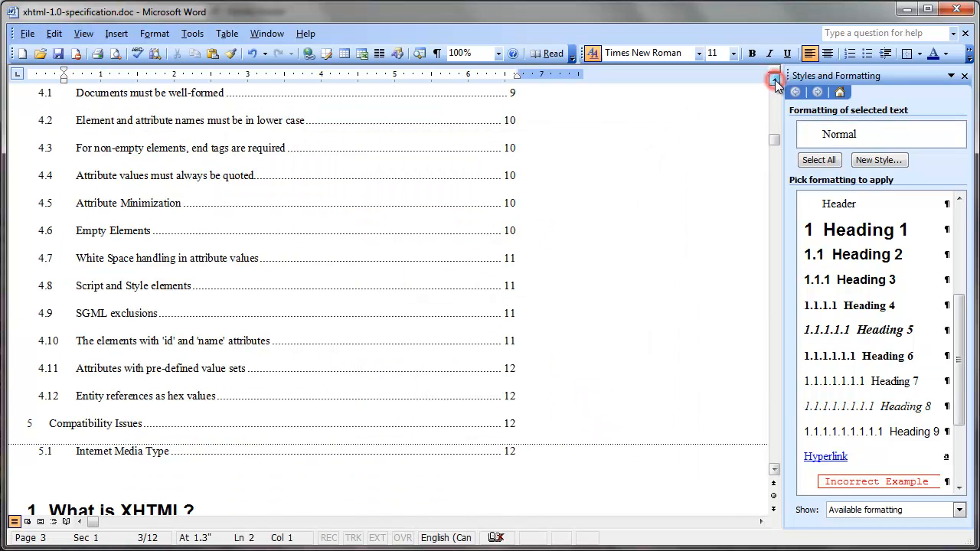
{"action": "left_click_drag", "start_coordinate": [775, 81], "coordinate": [775, 82]}
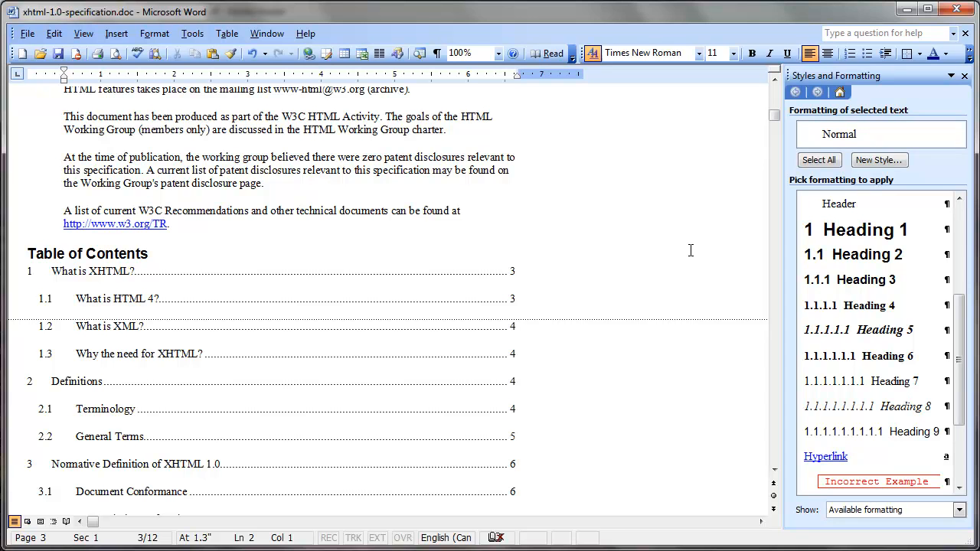
- Check the paragraph styles of the Table of Contents, Abstract, Status of this document, subtitle and main title lines
{"action": "left_click", "coordinate": [112, 254]}
{"action": "left_click", "coordinate": [774, 84]}
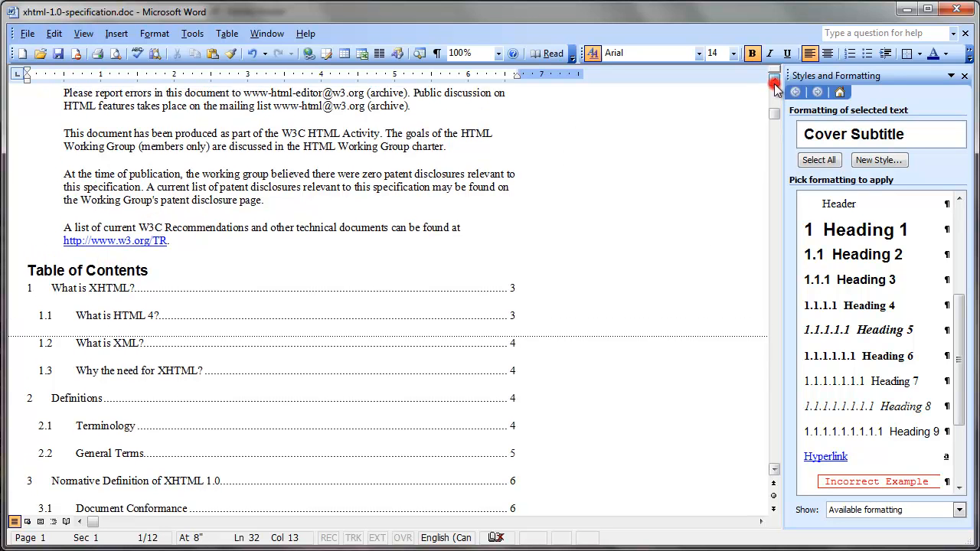
{"action": "scroll", "coordinate": [248, 156], "scroll_direction": "up", "scroll_amount": 8}
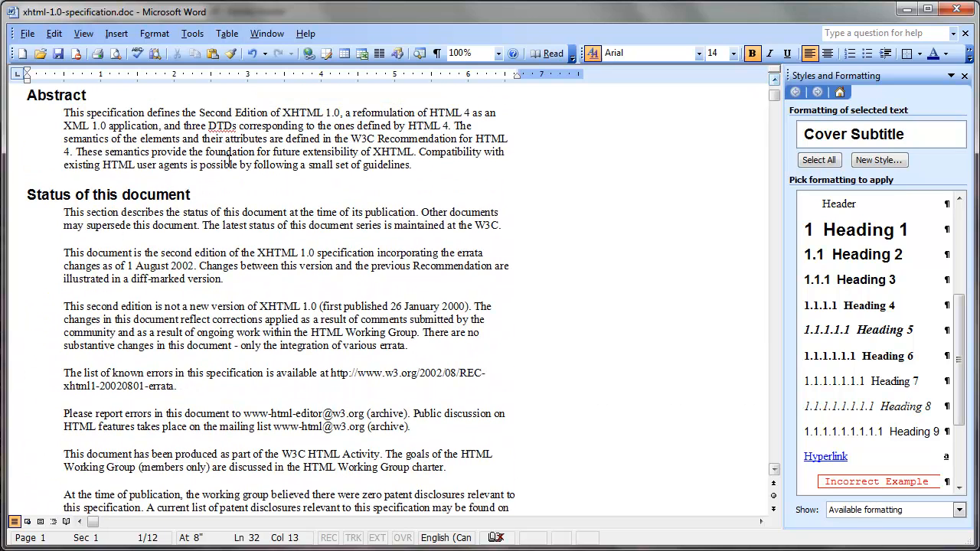
{"action": "left_click", "coordinate": [65, 95]}
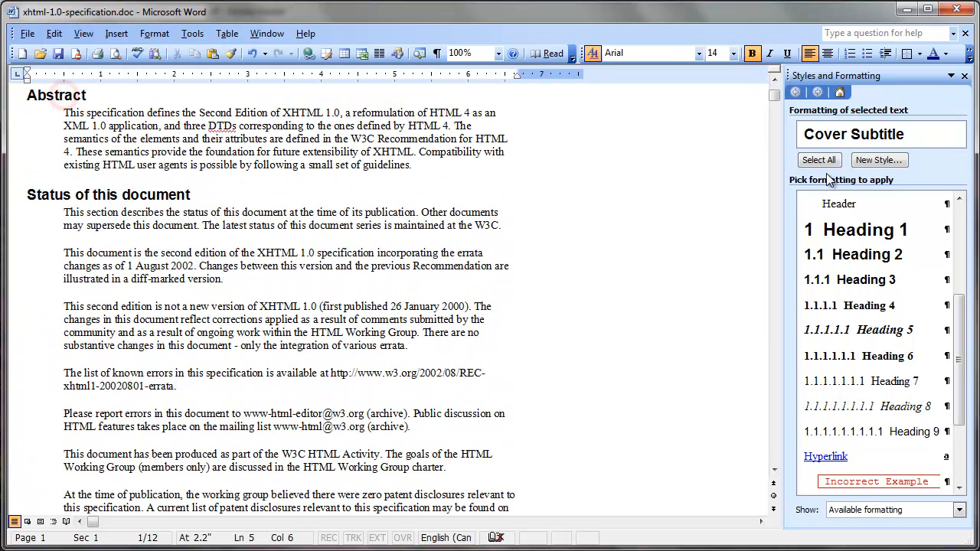
{"action": "left_click", "coordinate": [775, 86]}
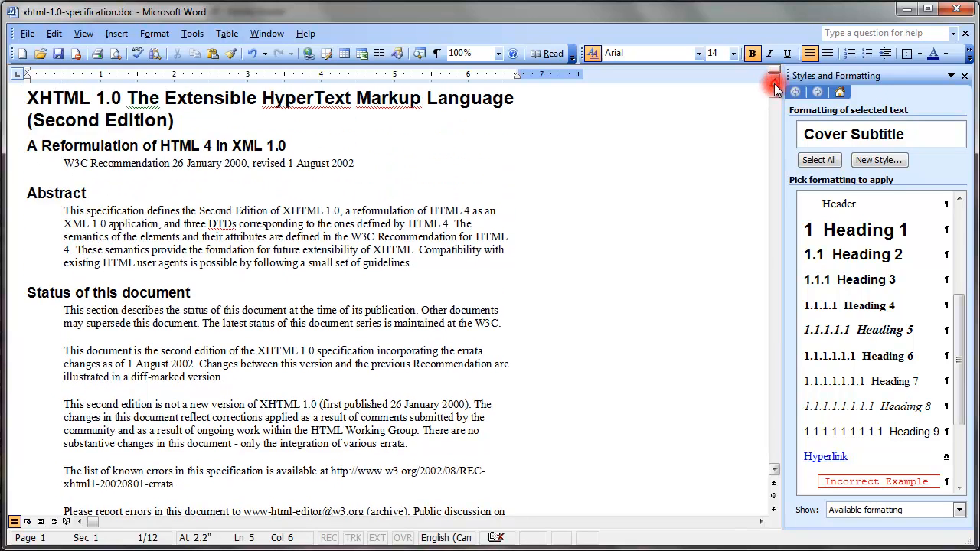
{"action": "left_click", "coordinate": [141, 146]}
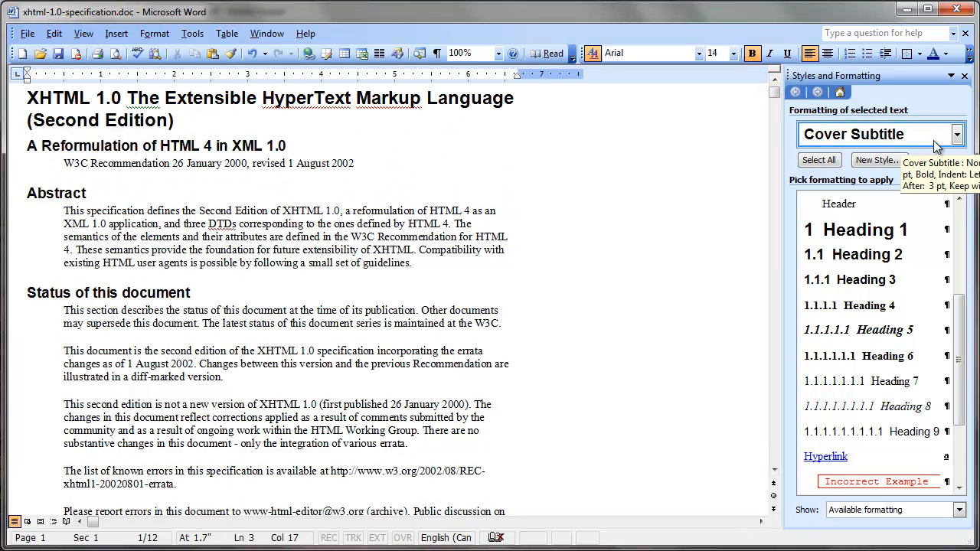
{"action": "left_click", "coordinate": [40, 193]}
{"action": "left_click", "coordinate": [126, 291]}
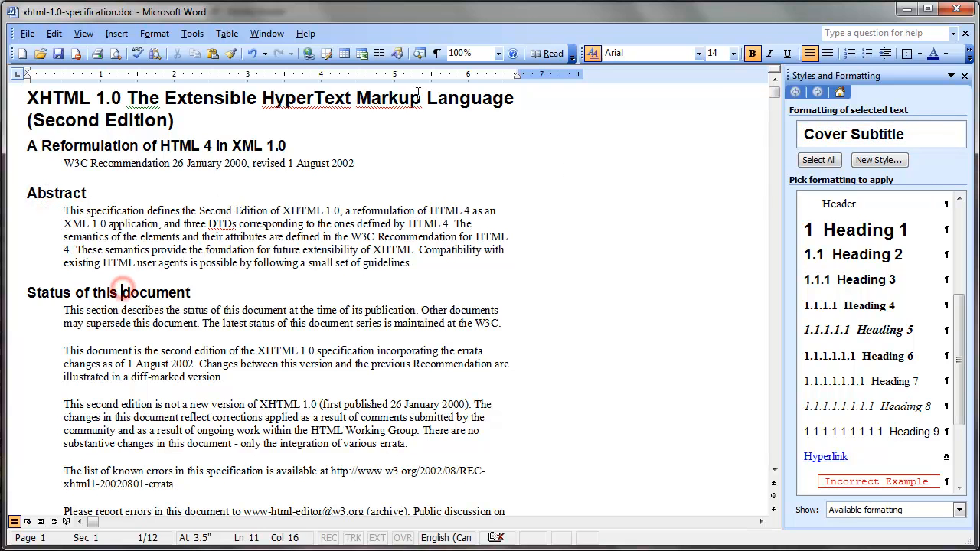
{"action": "left_click", "coordinate": [107, 117]}
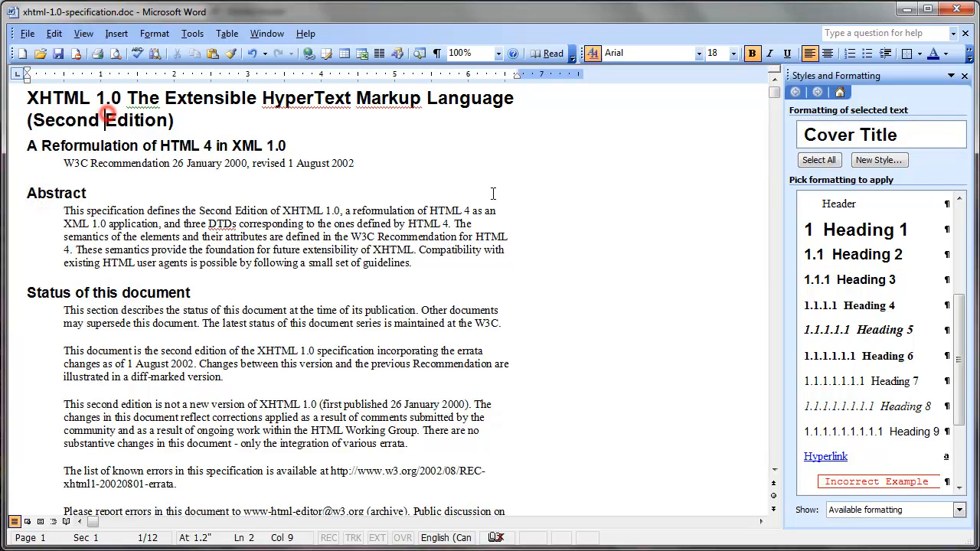
- Compare the front-matter headings with the table of contents entries, checking the Table of Contents heading's style and the inserted field
{"action": "left_click", "coordinate": [772, 145]}
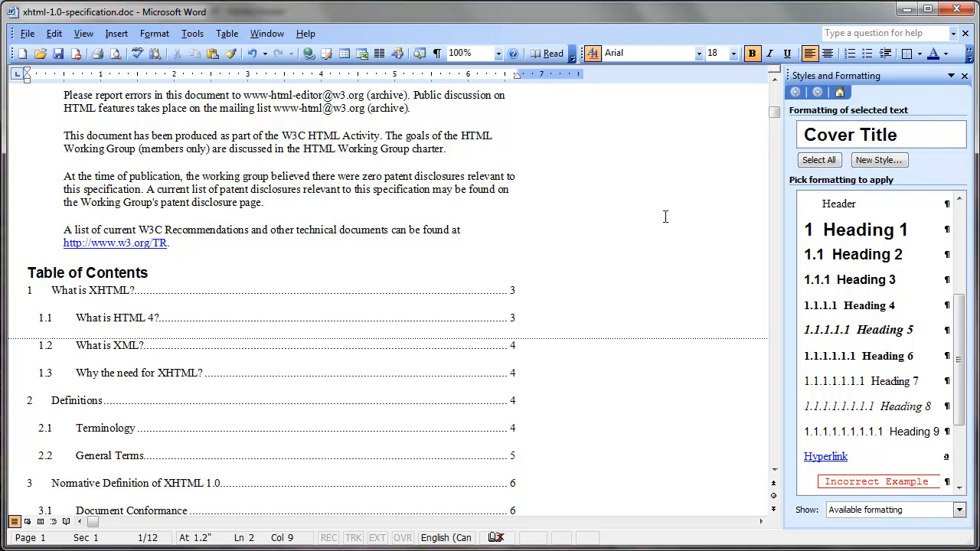
{"action": "left_click", "coordinate": [775, 79]}
{"action": "scroll", "coordinate": [777, 80], "scroll_direction": "up", "scroll_amount": 9}
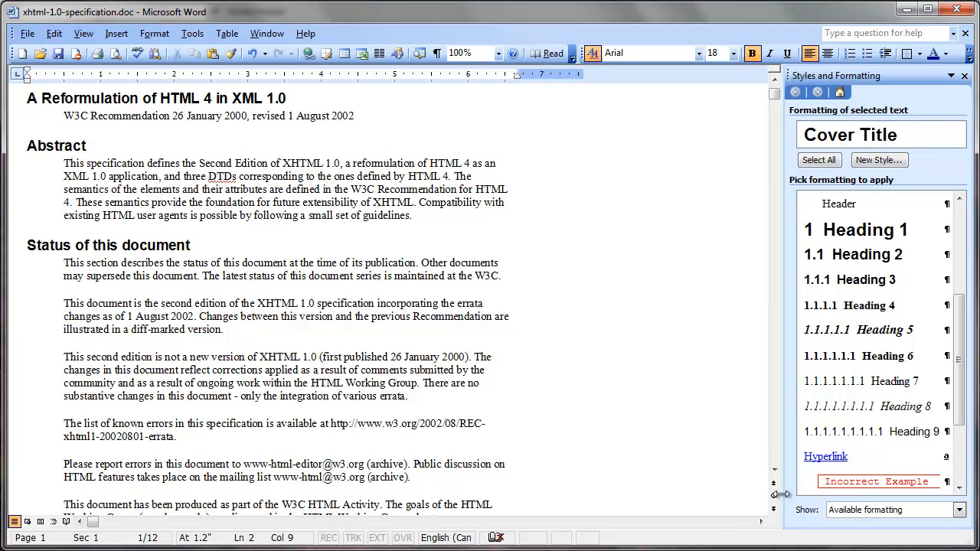
{"action": "left_click", "coordinate": [774, 470]}
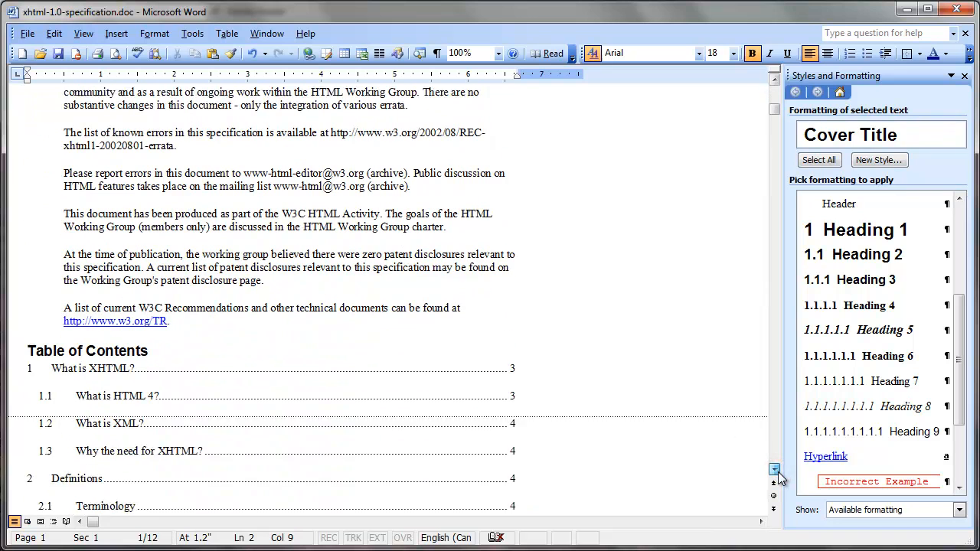
{"action": "left_click", "coordinate": [94, 338]}
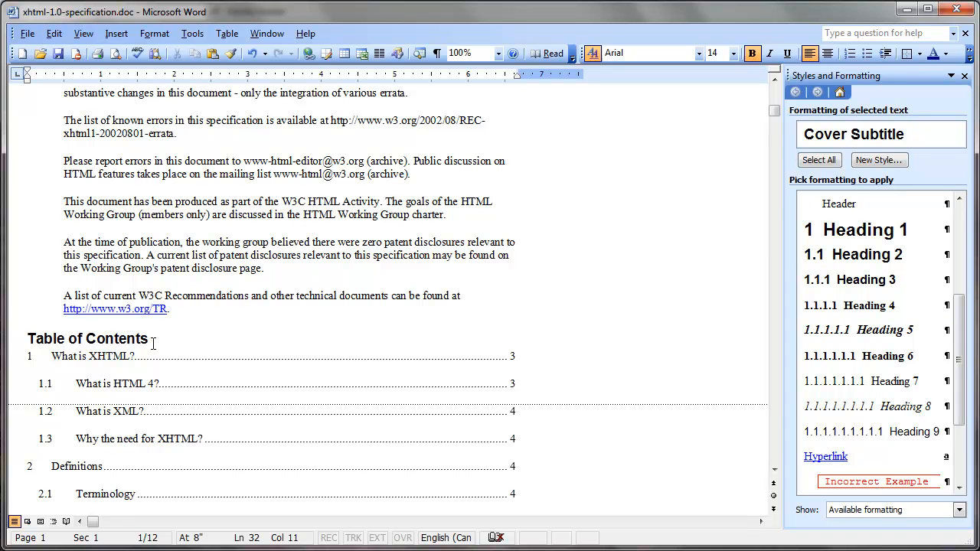
{"action": "scroll", "coordinate": [578, 302], "scroll_direction": "down", "scroll_amount": 4}
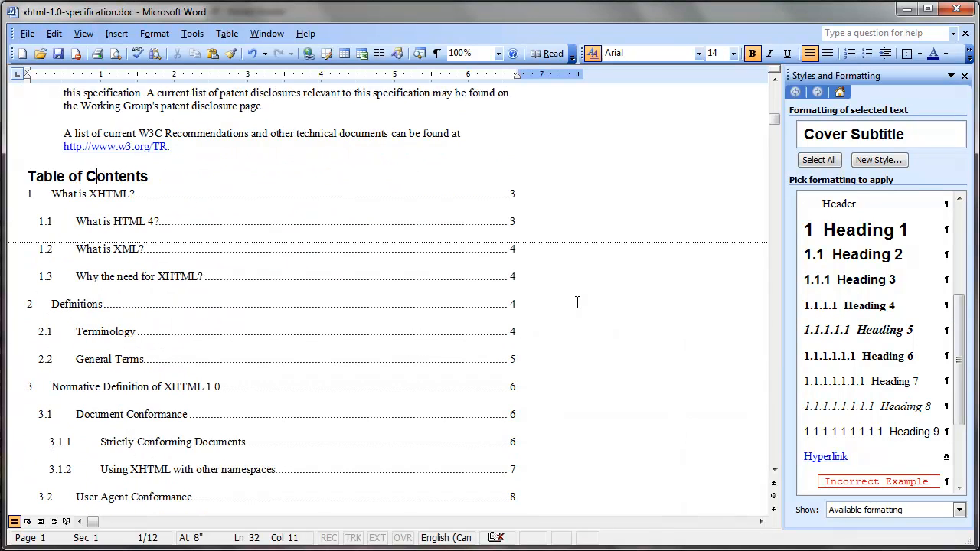
{"action": "left_click", "coordinate": [184, 193]}
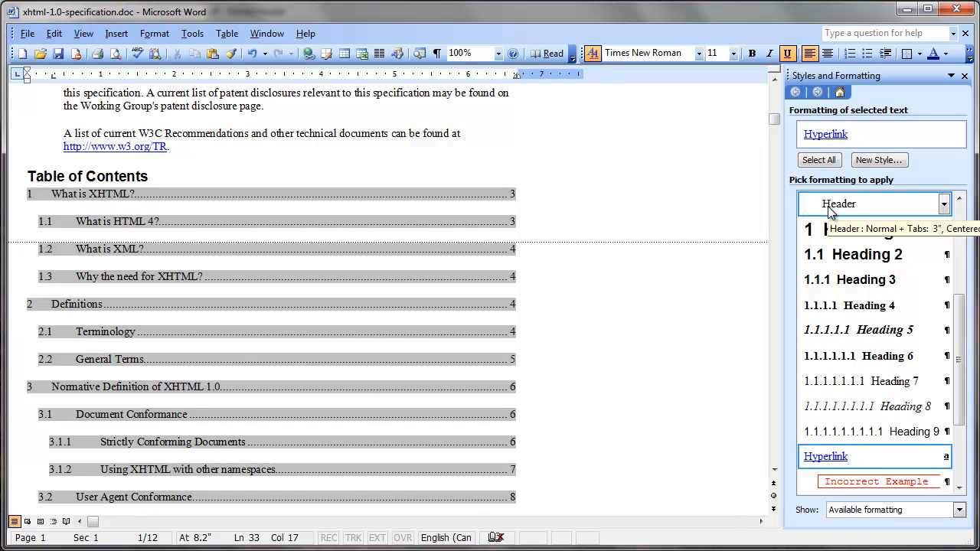
{"action": "scroll", "coordinate": [383, 199], "scroll_direction": "down", "scroll_amount": 17}
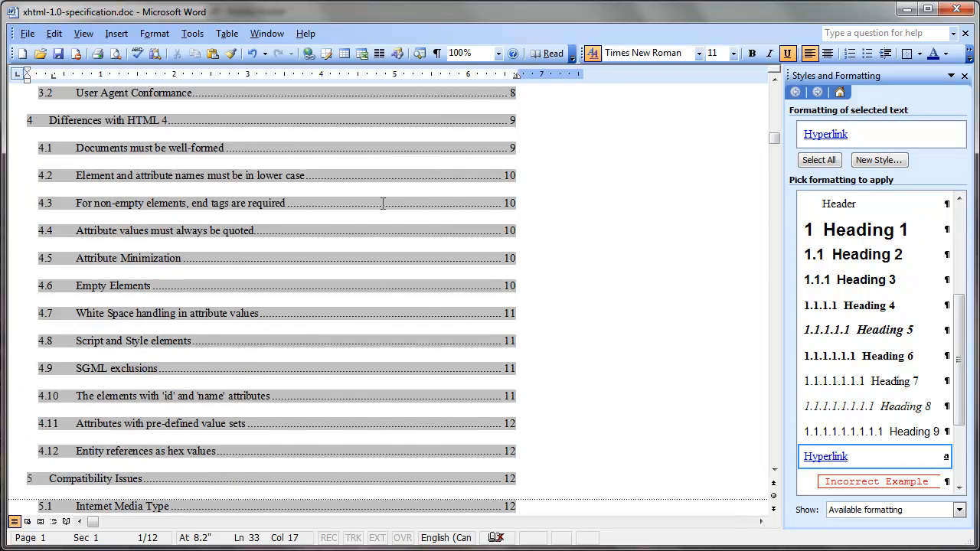
- Examine the automatic number of the "What is XHTML?" heading against its entry in the table of contents
{"action": "left_click", "coordinate": [125, 277]}
{"action": "left_click", "coordinate": [32, 291]}
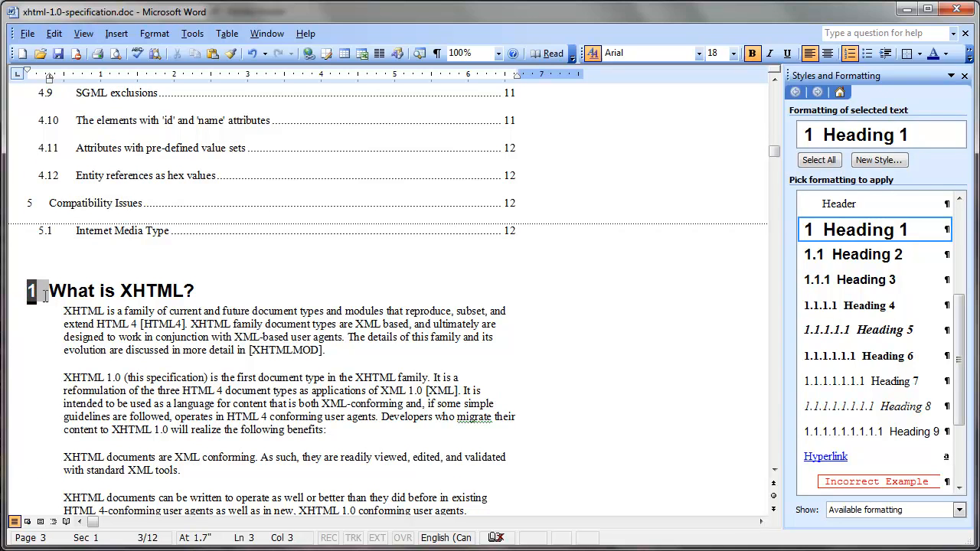
{"action": "left_click", "coordinate": [40, 292]}
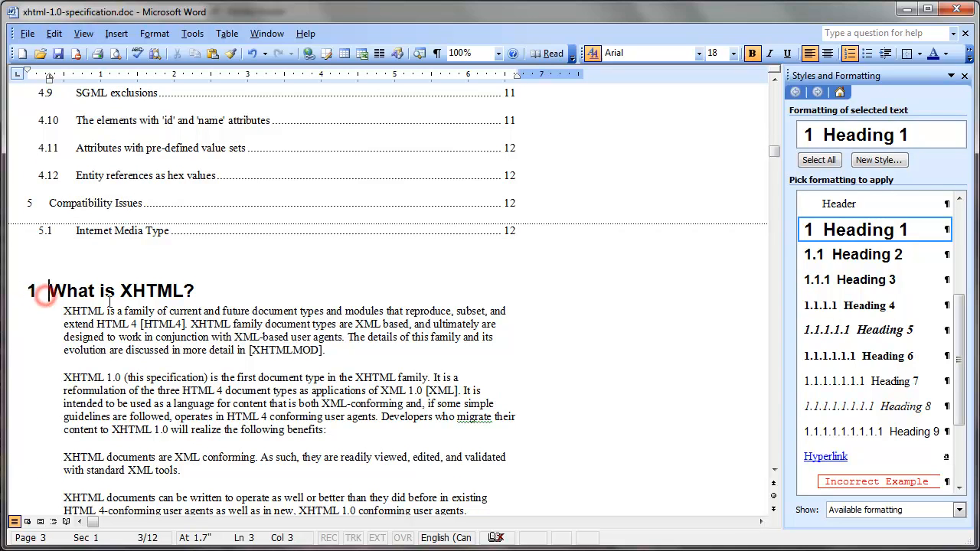
{"action": "left_click", "coordinate": [32, 291]}
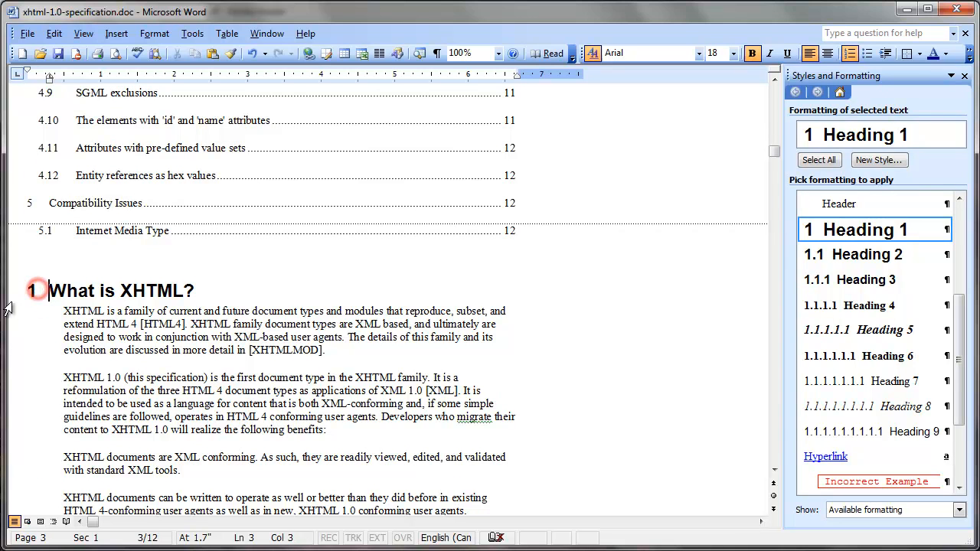
{"action": "left_click", "coordinate": [219, 291]}
{"action": "scroll", "coordinate": [543, 300], "scroll_direction": "up", "scroll_amount": 10}
{"action": "scroll", "coordinate": [546, 300], "scroll_direction": "up", "scroll_amount": 5}
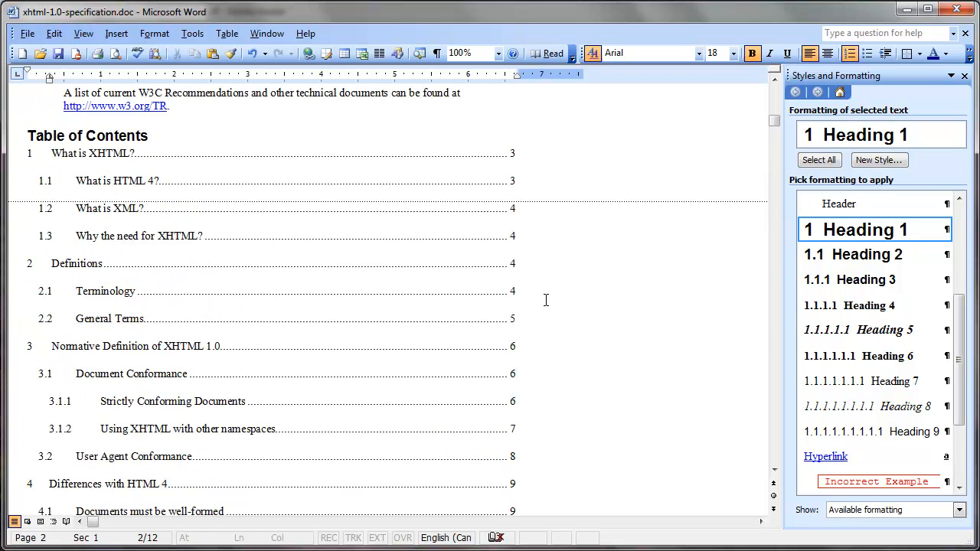
- View the table of contents in print layout to check where the page breaks, and return to normal view
{"action": "left_click", "coordinate": [144, 157]}
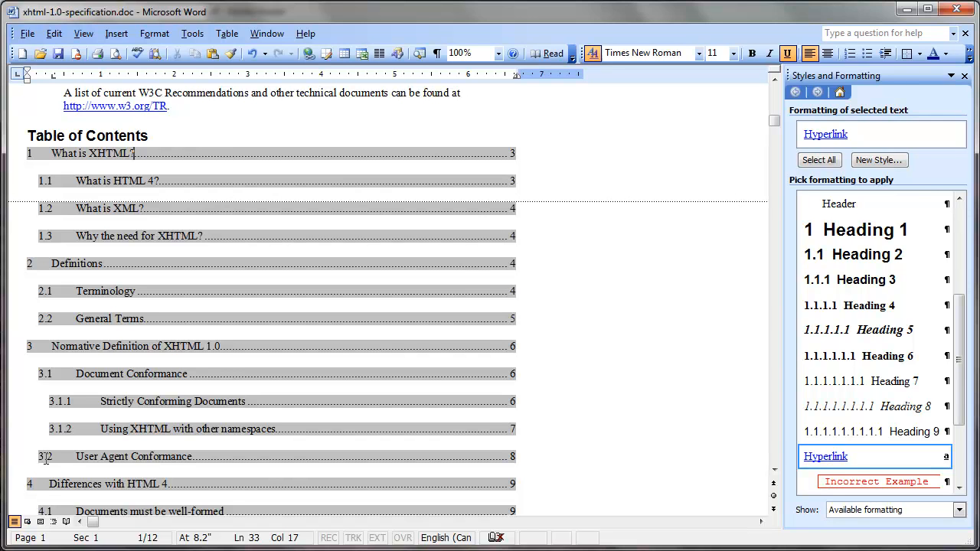
{"action": "left_click", "coordinate": [41, 521]}
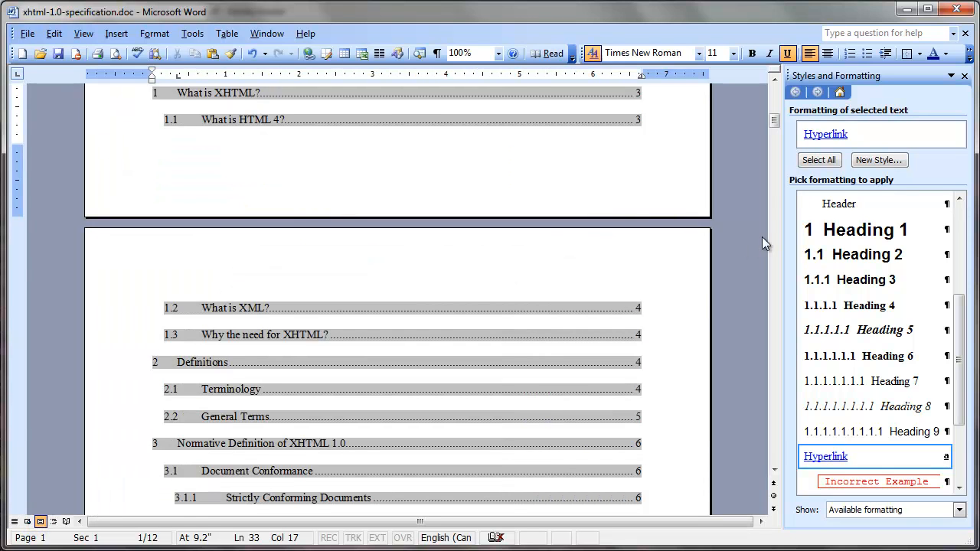
{"action": "left_click", "coordinate": [775, 81]}
{"action": "left_click", "coordinate": [775, 80]}
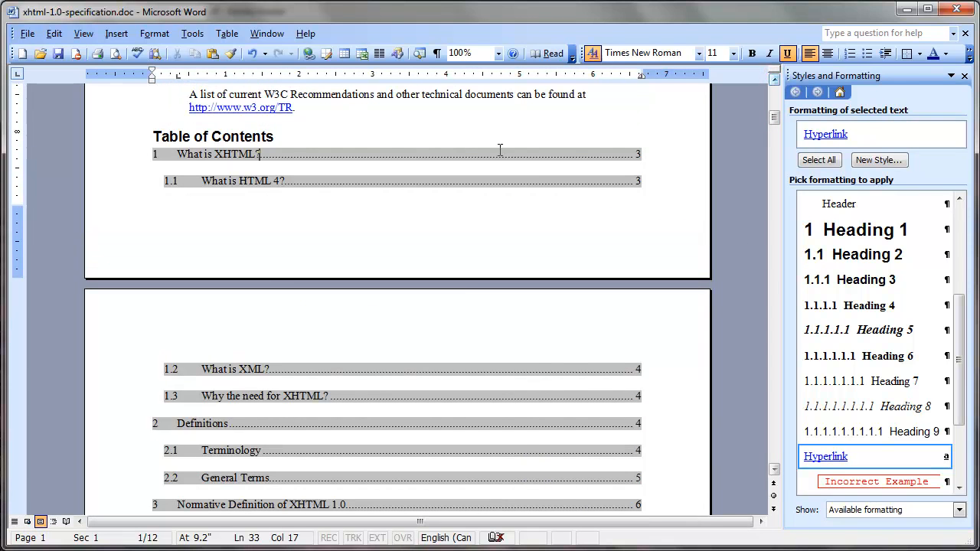
{"action": "left_click", "coordinate": [14, 521]}
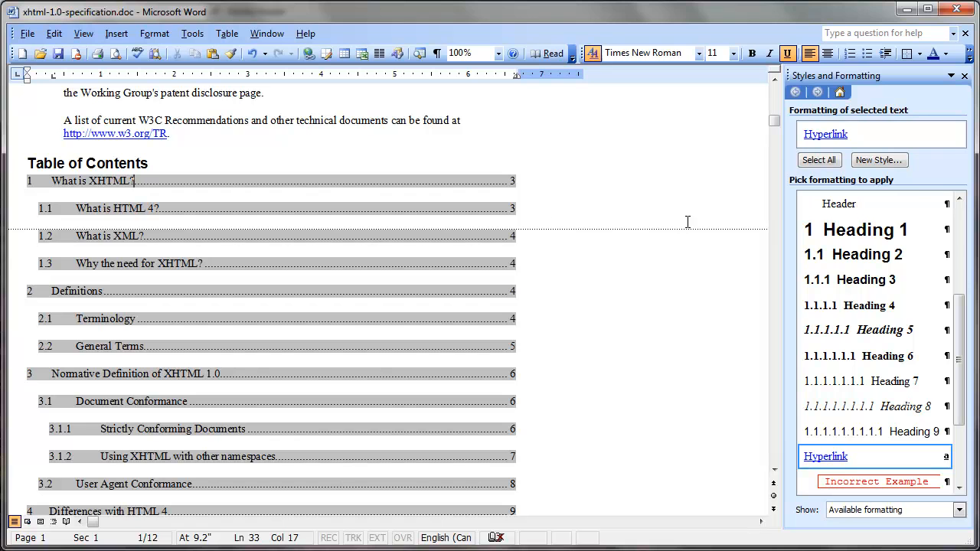
- Turn on Page break before for the Table of Contents heading paragraph
{"action": "left_click", "coordinate": [115, 162]}
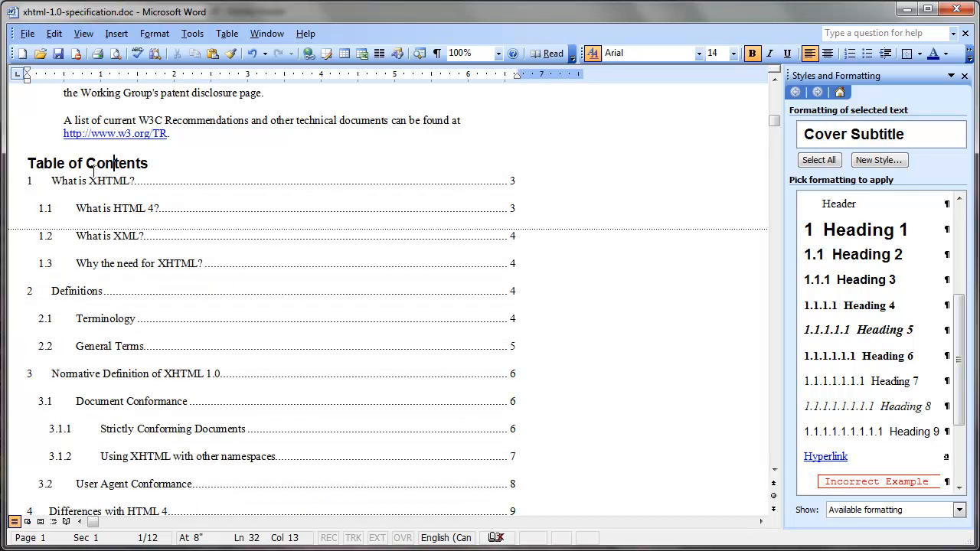
{"action": "left_click_drag", "start_coordinate": [26, 163], "coordinate": [171, 164]}
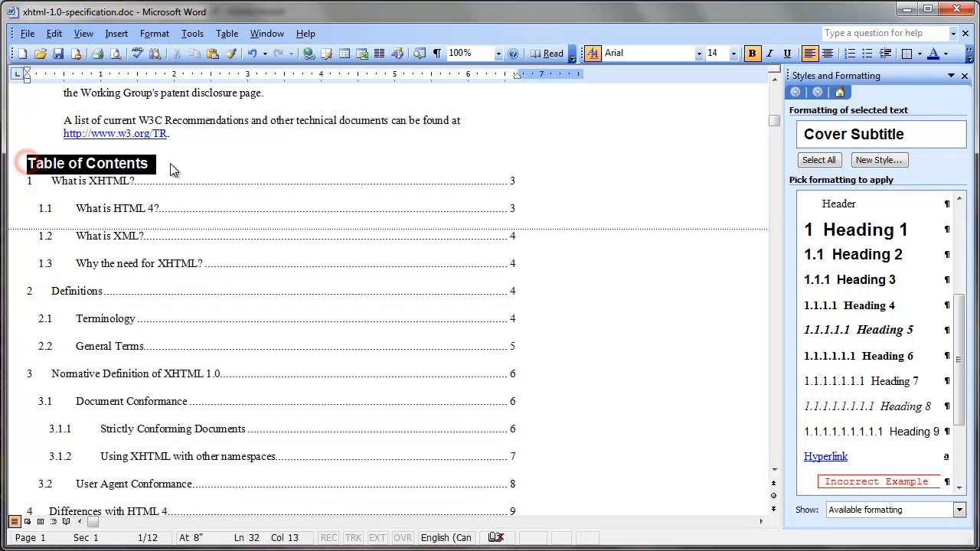
{"action": "left_click", "coordinate": [107, 163]}
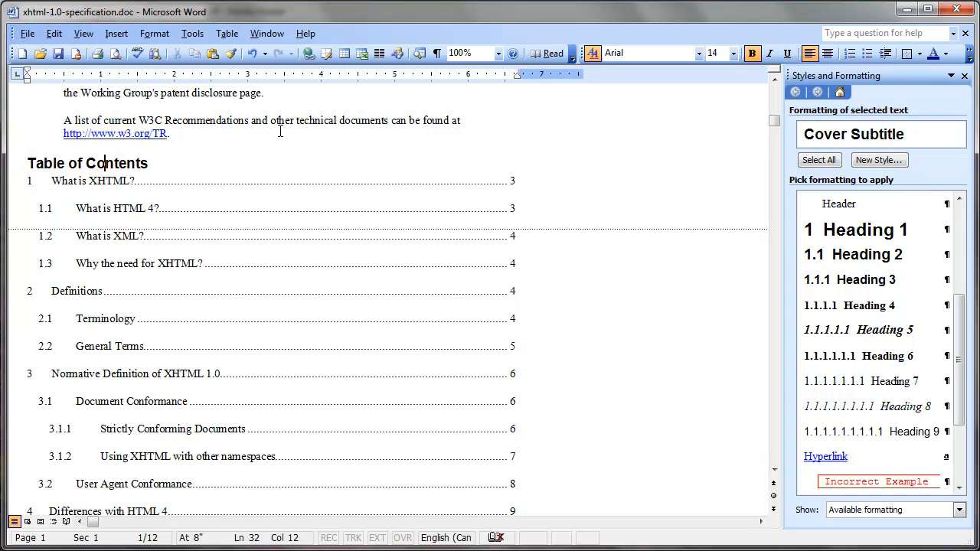
{"action": "left_click", "coordinate": [154, 33]}
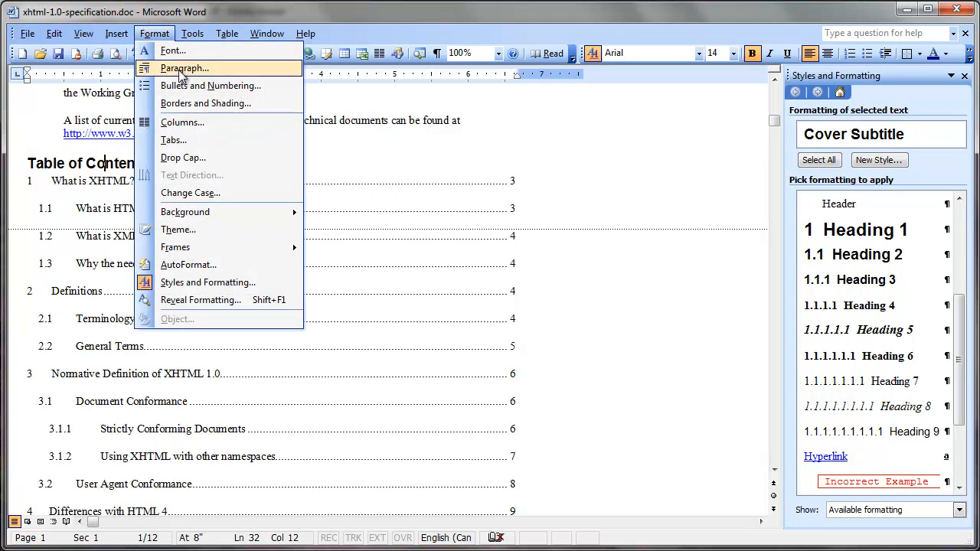
{"action": "left_click", "coordinate": [179, 68]}
{"action": "left_click", "coordinate": [465, 124]}
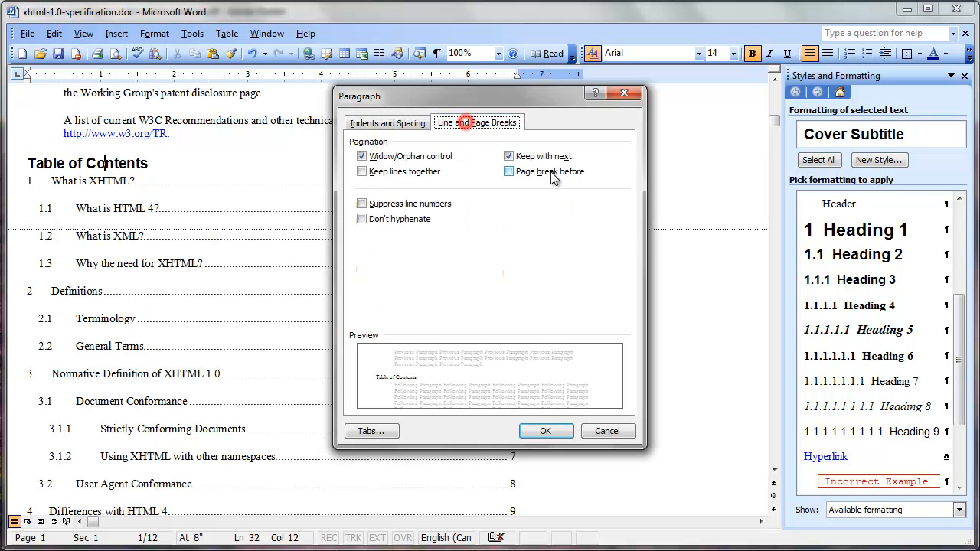
{"action": "left_click", "coordinate": [528, 173]}
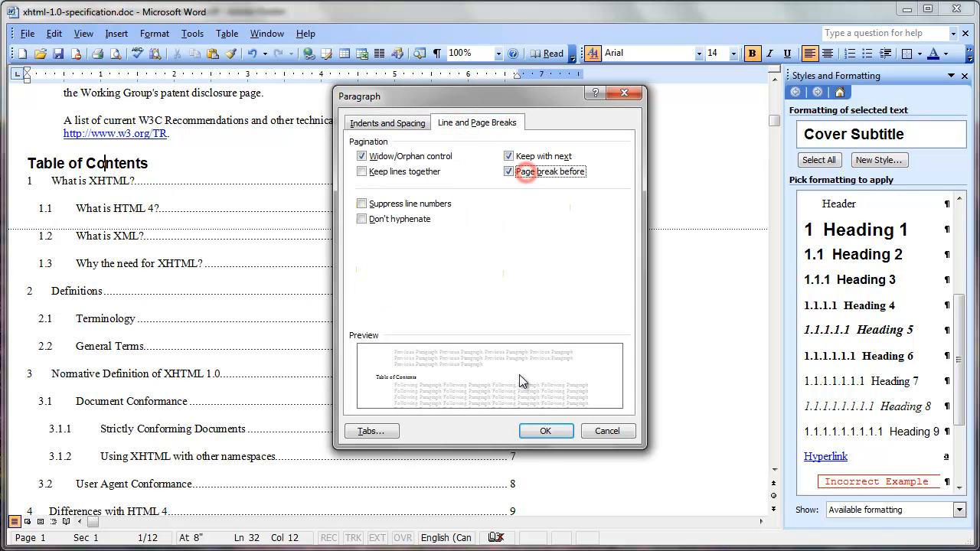
{"action": "left_click", "coordinate": [545, 431]}
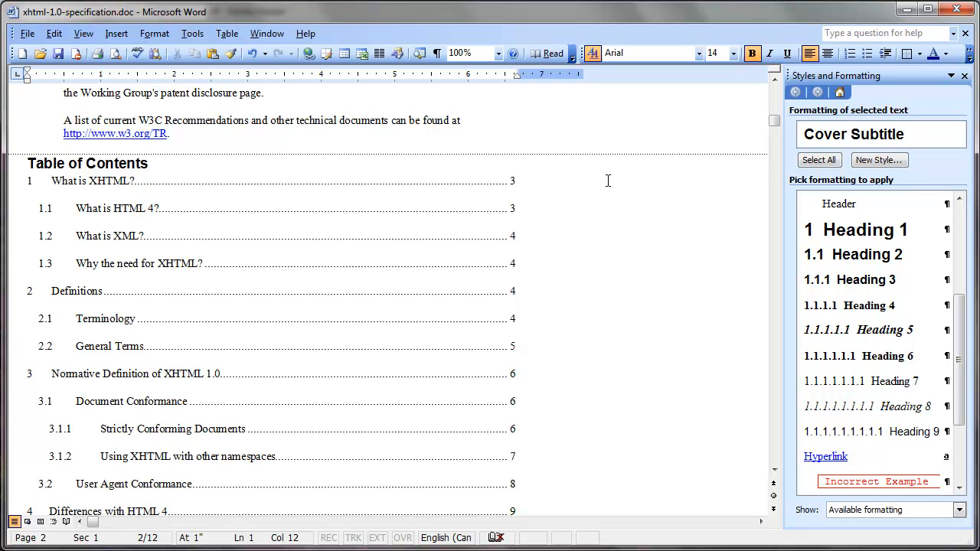
- Review the table of contents down to entry 5.1 and place the cursor in its "What is XHTML?" entry
{"action": "scroll", "coordinate": [608, 180], "scroll_direction": "down", "scroll_amount": 4}
{"action": "scroll", "coordinate": [607, 207], "scroll_direction": "down", "scroll_amount": 1}
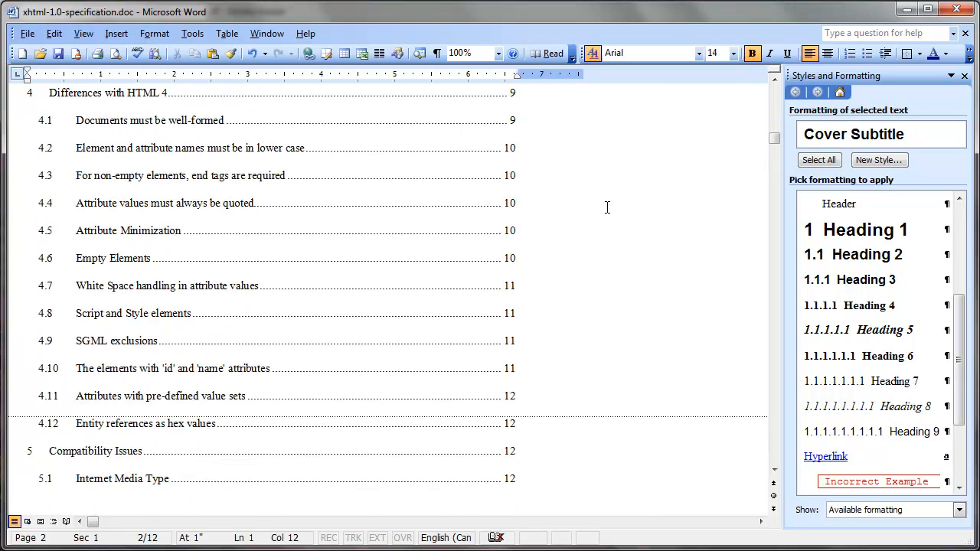
{"action": "scroll", "coordinate": [608, 208], "scroll_direction": "up", "scroll_amount": 5}
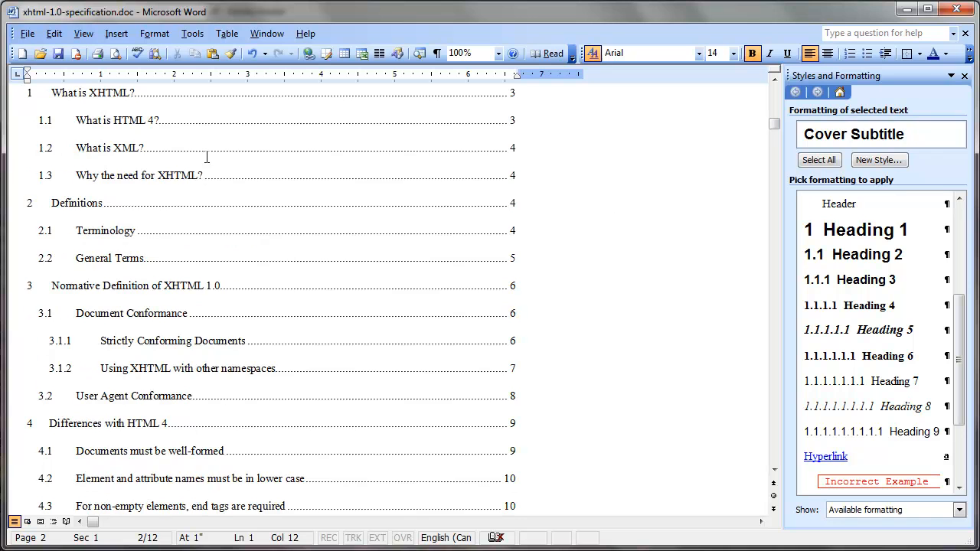
{"action": "scroll", "coordinate": [153, 146], "scroll_direction": "up", "scroll_amount": 2}
{"action": "left_click", "coordinate": [143, 188]}
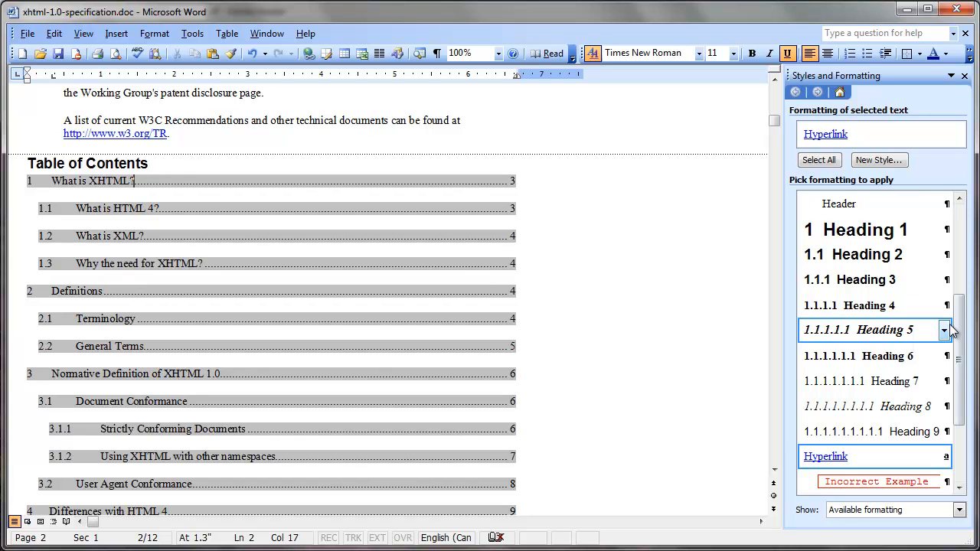
- Examine the available styles list and the first-, second- and third-level entries in the table of contents
{"action": "left_click_drag", "start_coordinate": [958, 327], "coordinate": [950, 438]}
{"action": "scroll", "coordinate": [950, 438], "scroll_direction": "up", "scroll_amount": 5}
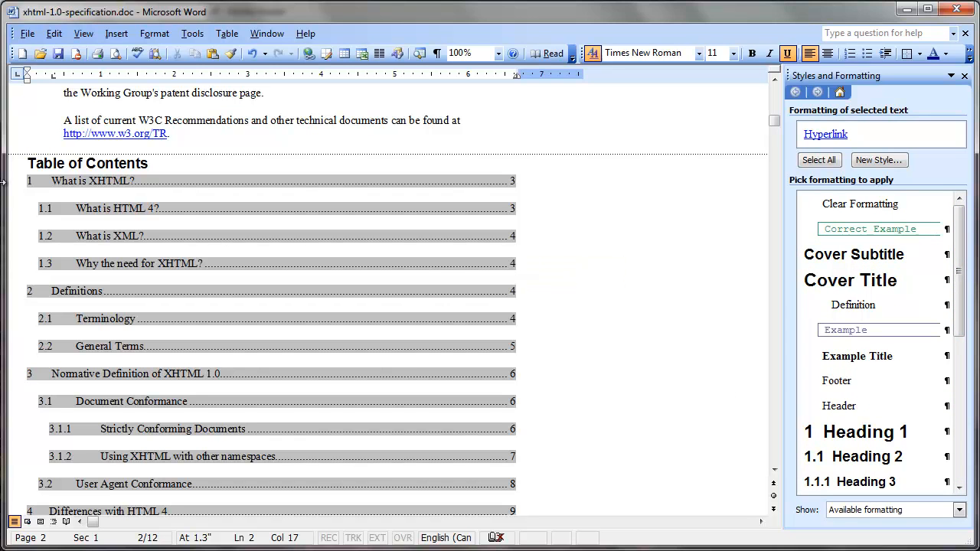
{"action": "left_click", "coordinate": [177, 290]}
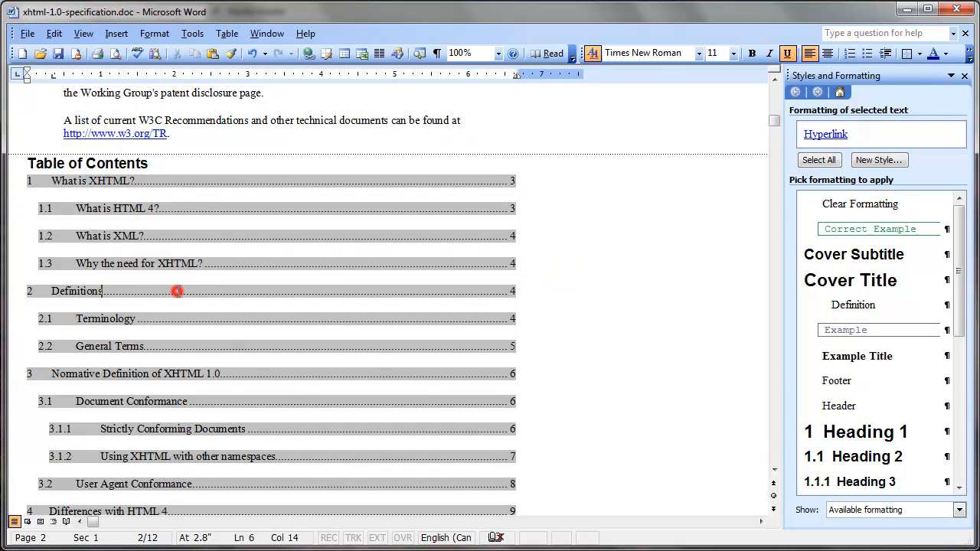
{"action": "left_click", "coordinate": [242, 371]}
{"action": "left_click", "coordinate": [209, 206]}
{"action": "left_click", "coordinate": [224, 235]}
{"action": "left_click", "coordinate": [252, 264]}
{"action": "left_click", "coordinate": [309, 430]}
{"action": "left_click", "coordinate": [319, 458]}
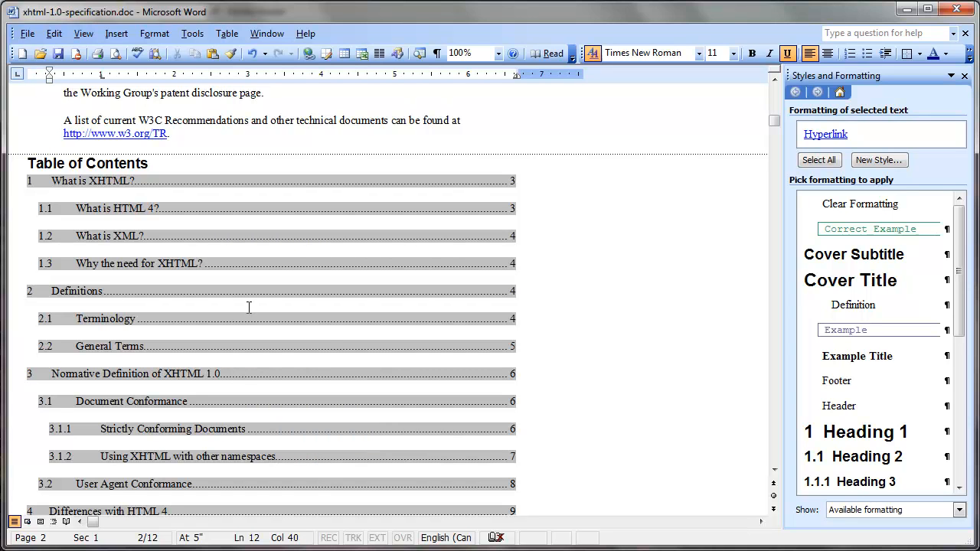
{"action": "left_click", "coordinate": [257, 265]}
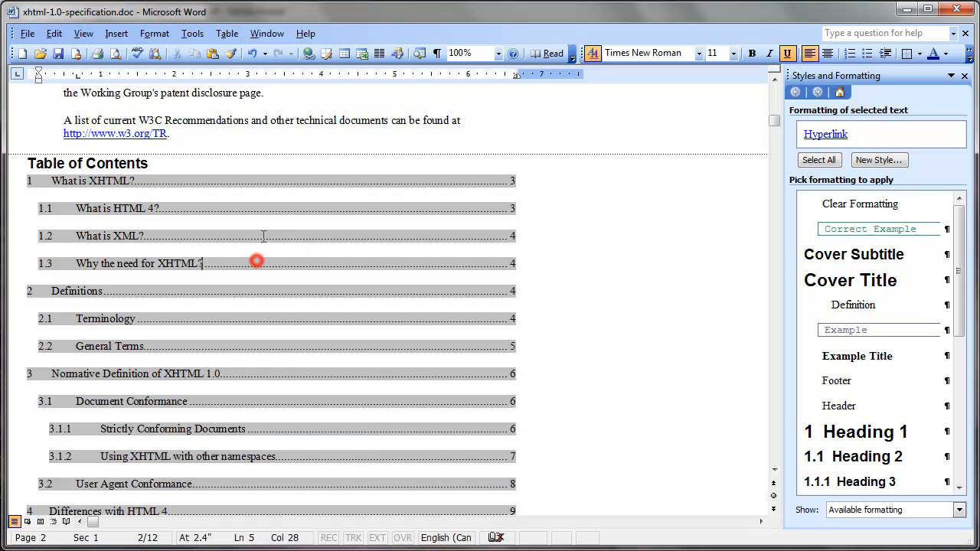
- Modify the TOC 1 style through the table of contents settings so its paragraph spacing after is 0 pt
{"action": "left_click", "coordinate": [112, 43]}
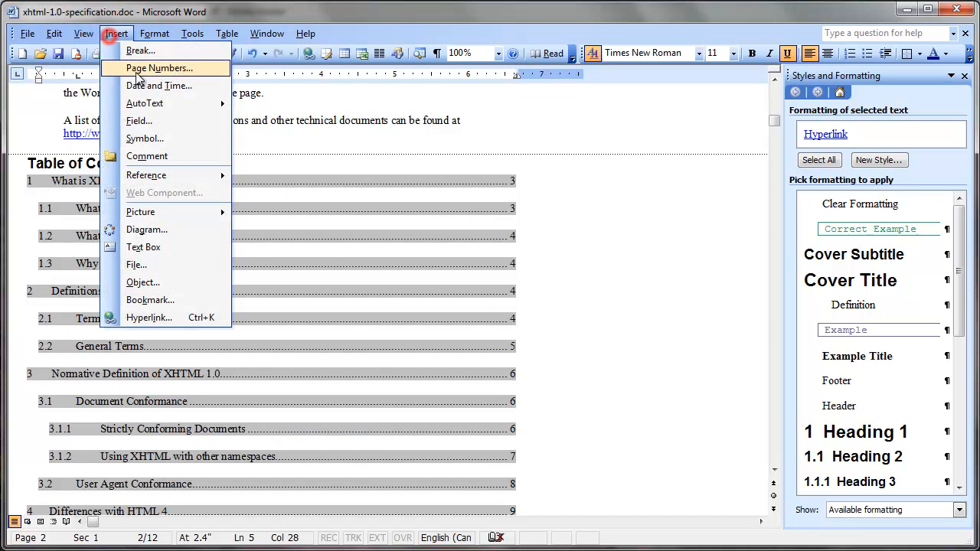
{"action": "left_click", "coordinate": [177, 175]}
{"action": "left_click", "coordinate": [332, 230]}
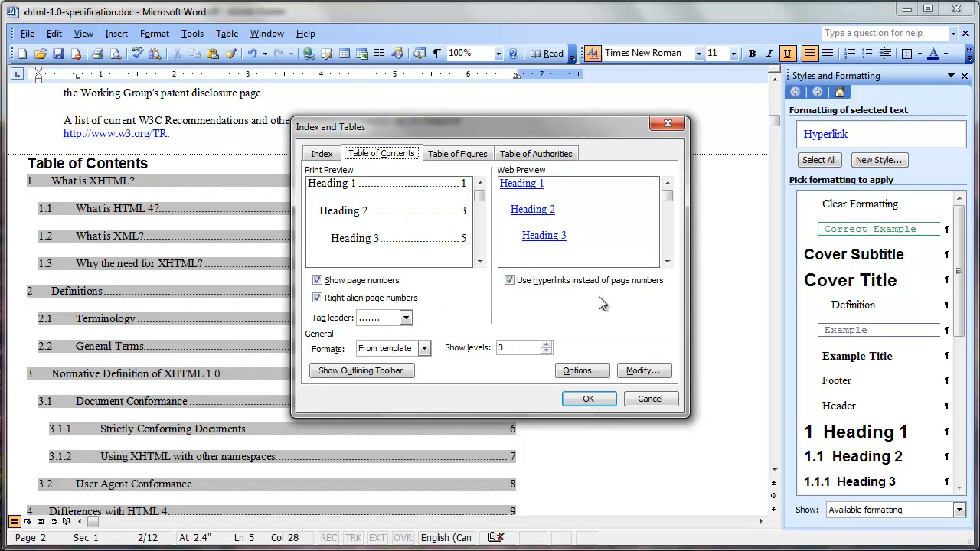
{"action": "left_click", "coordinate": [662, 372]}
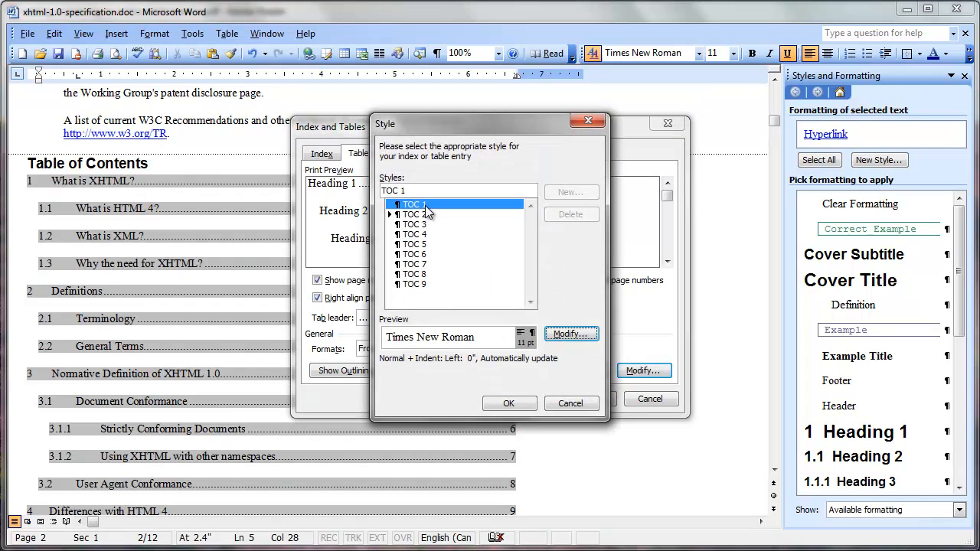
{"action": "left_click", "coordinate": [588, 337]}
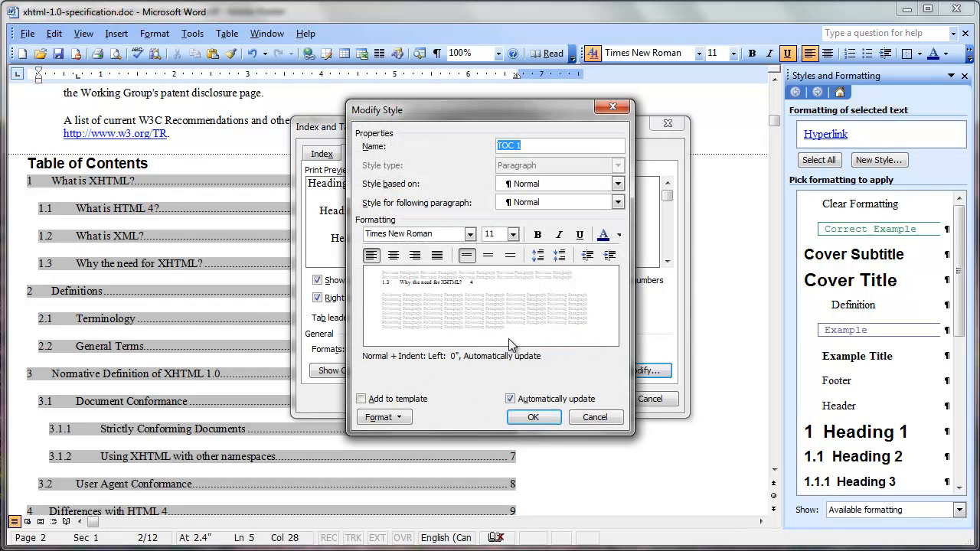
{"action": "left_click", "coordinate": [408, 418]}
{"action": "left_click", "coordinate": [405, 449]}
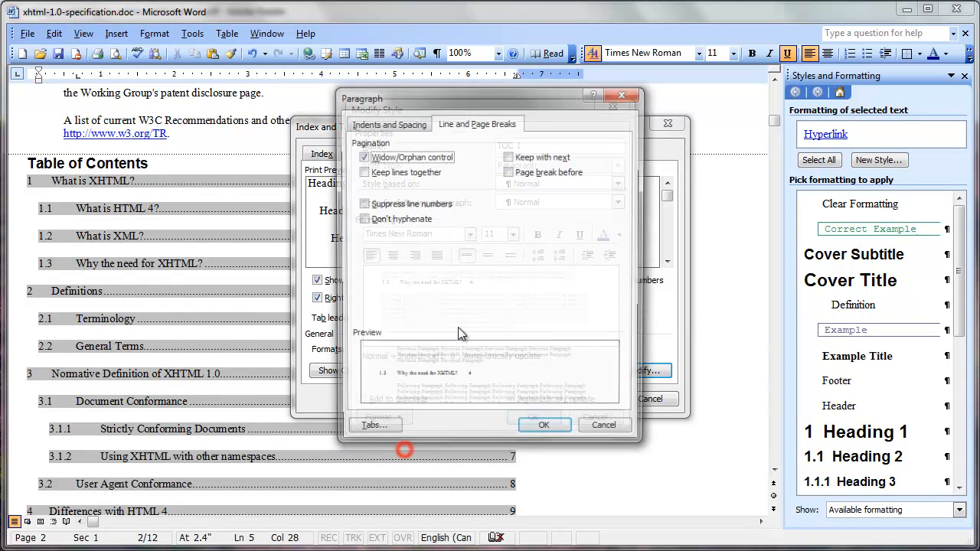
{"action": "left_click", "coordinate": [406, 123]}
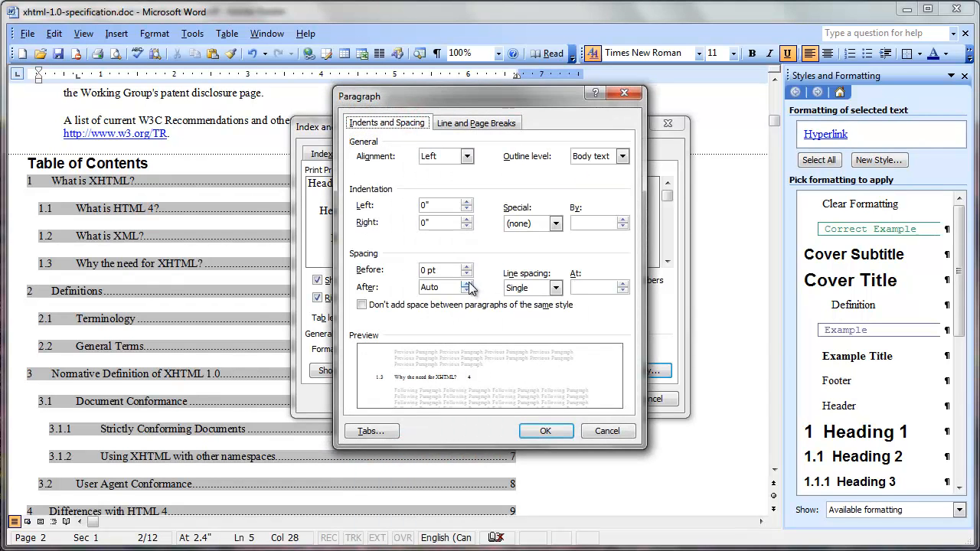
{"action": "left_click", "coordinate": [444, 288]}
{"action": "left_click", "coordinate": [466, 283]}
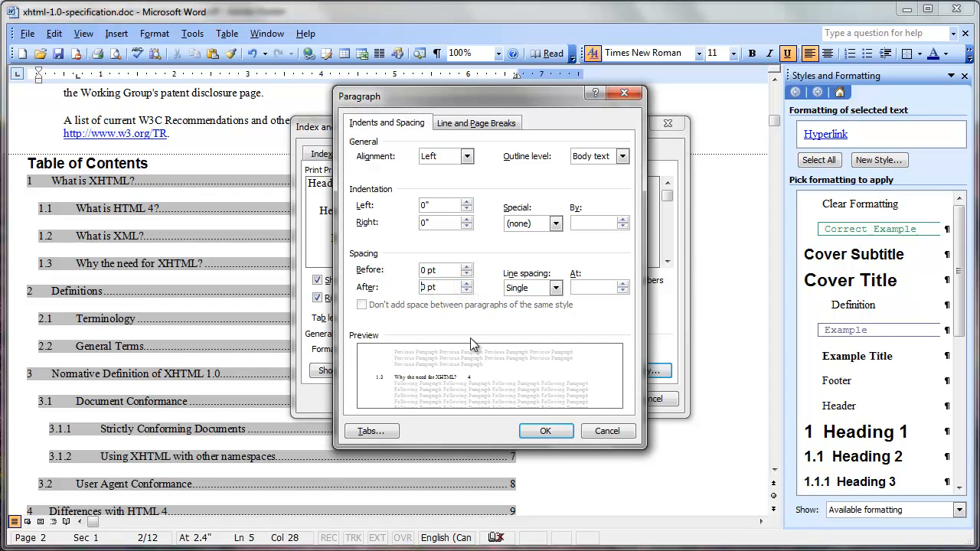
{"action": "left_click", "coordinate": [536, 429]}
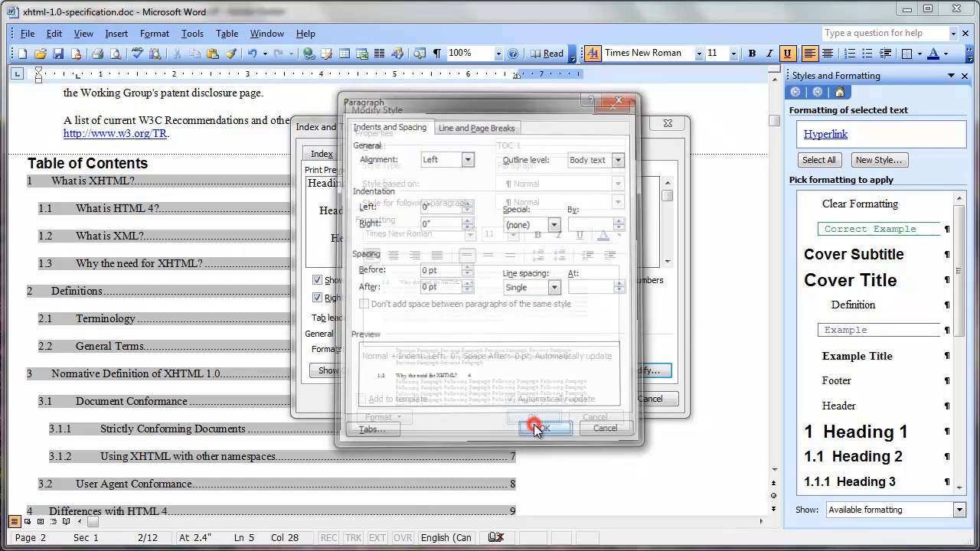
{"action": "left_click", "coordinate": [532, 421]}
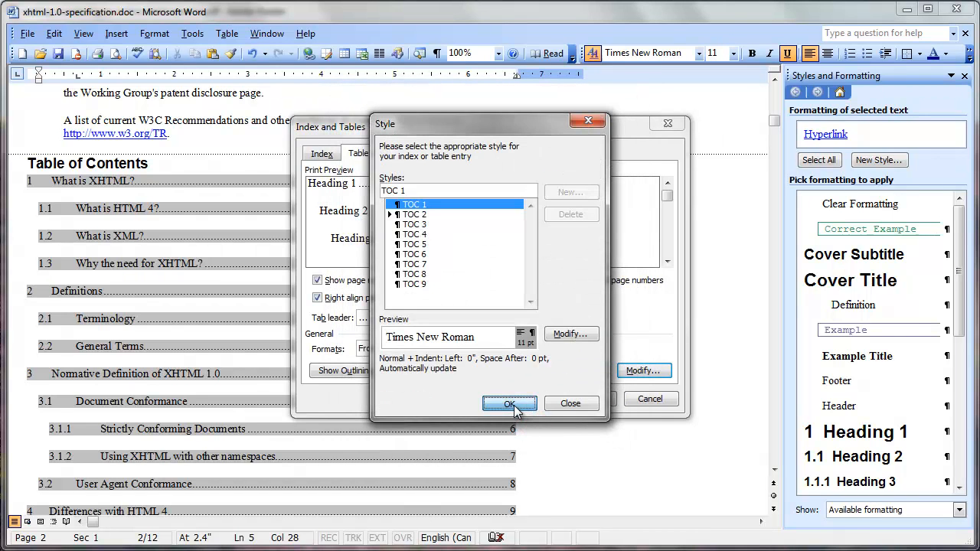
{"action": "left_click", "coordinate": [514, 405]}
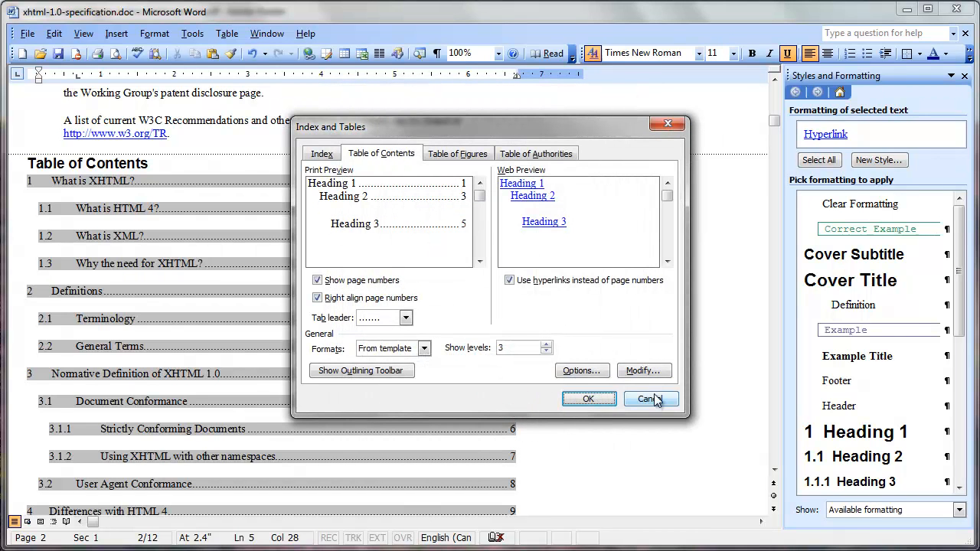
- Modify the TOC 2 style so its paragraph spacing after is 0 pt
{"action": "left_click", "coordinate": [643, 371]}
{"action": "left_click", "coordinate": [441, 216]}
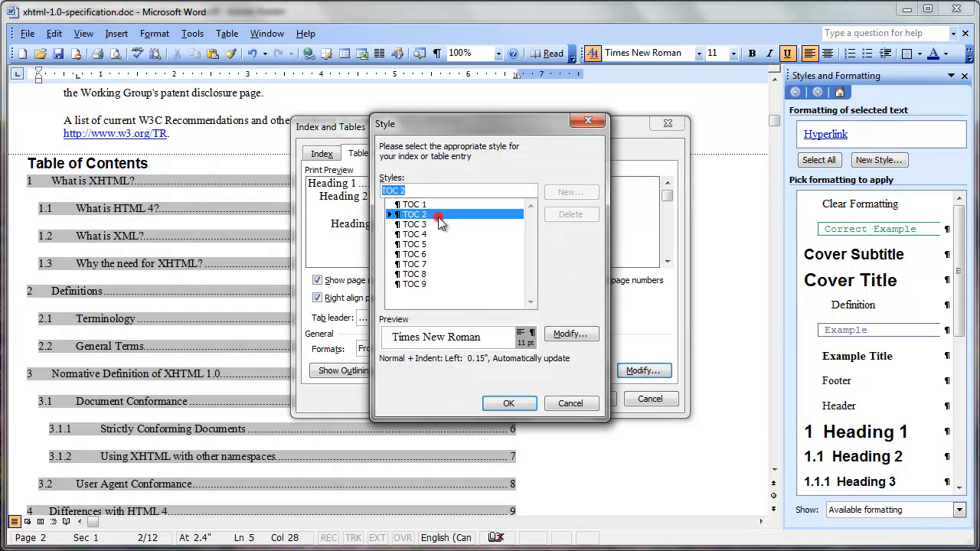
{"action": "left_click", "coordinate": [571, 334]}
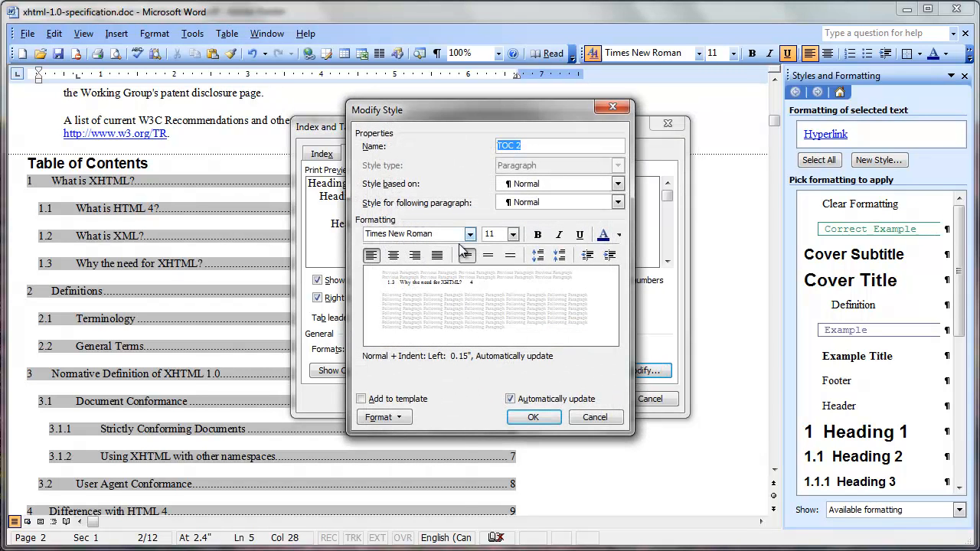
{"action": "left_click", "coordinate": [388, 418]}
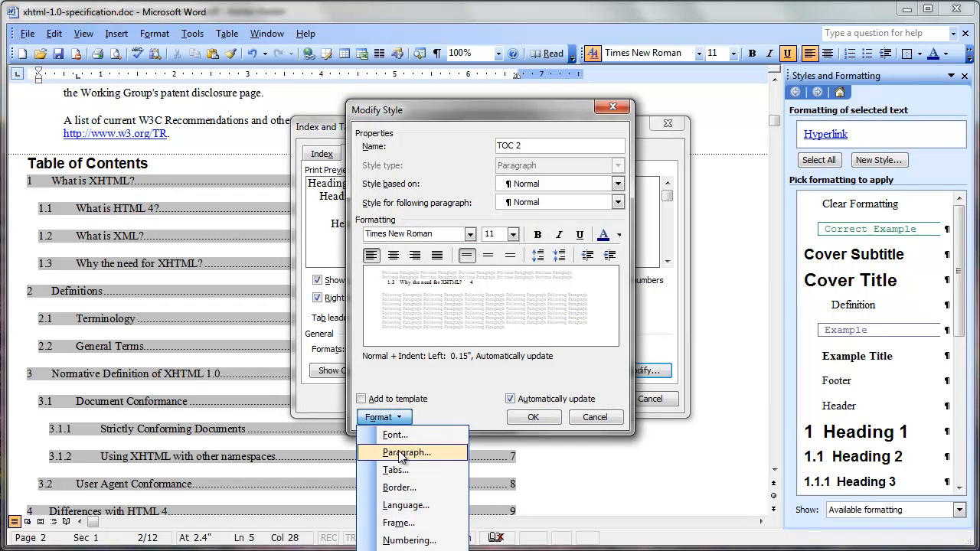
{"action": "left_click", "coordinate": [399, 455]}
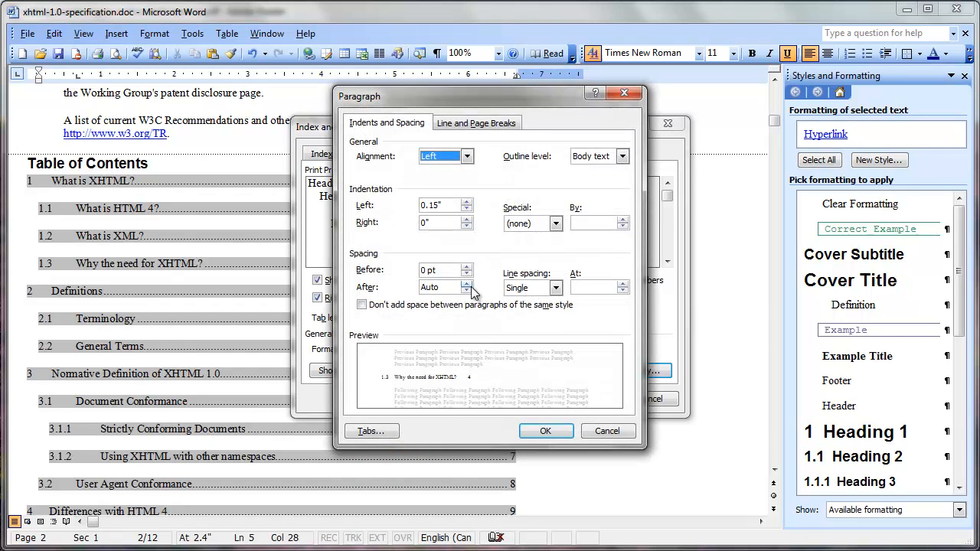
{"action": "left_click", "coordinate": [468, 284]}
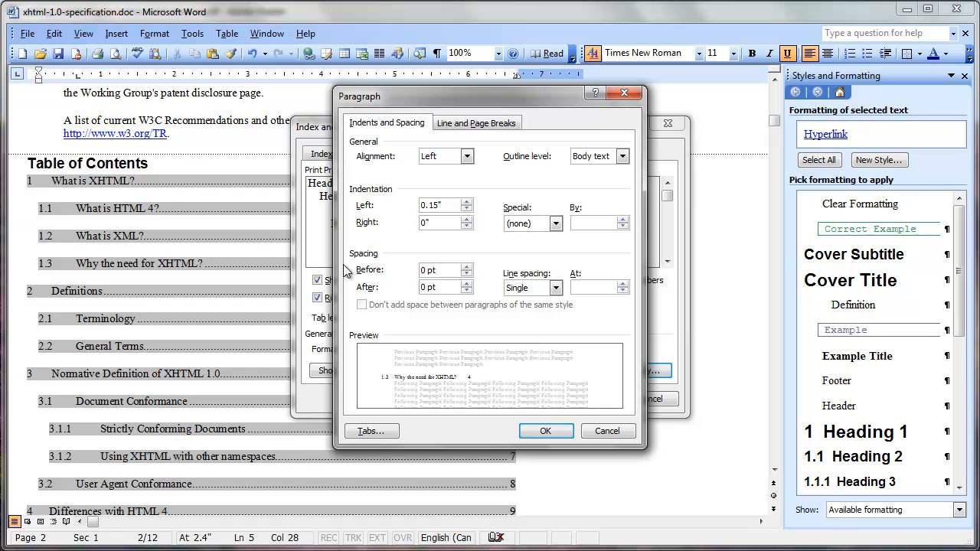
{"action": "left_click", "coordinate": [544, 433]}
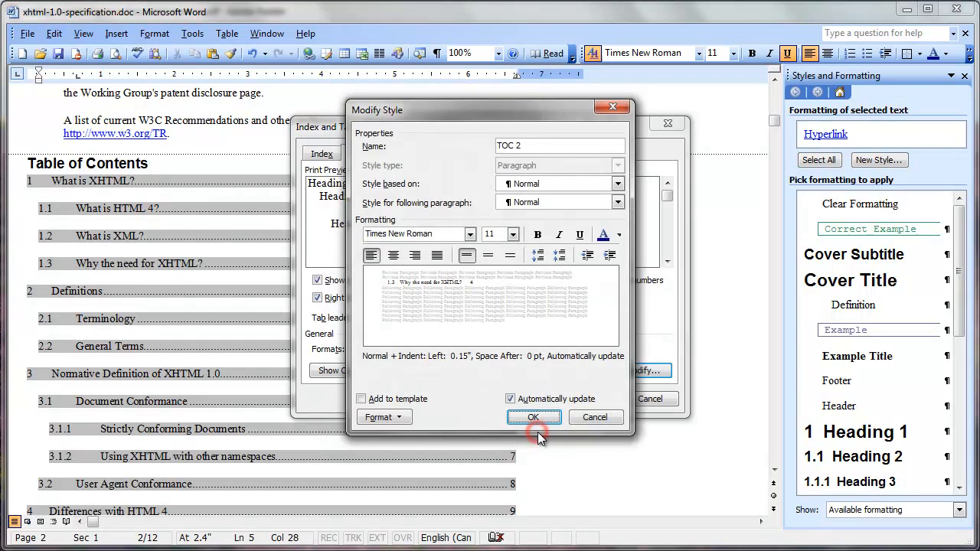
{"action": "left_click", "coordinate": [537, 426]}
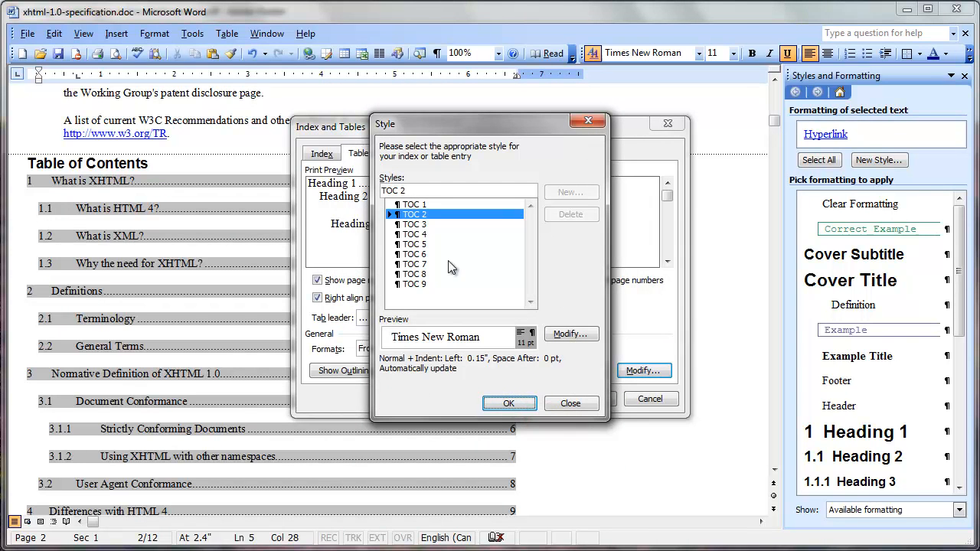
- Modify the TOC 3 style so its paragraph spacing after is 0 pt
{"action": "left_click", "coordinate": [417, 224]}
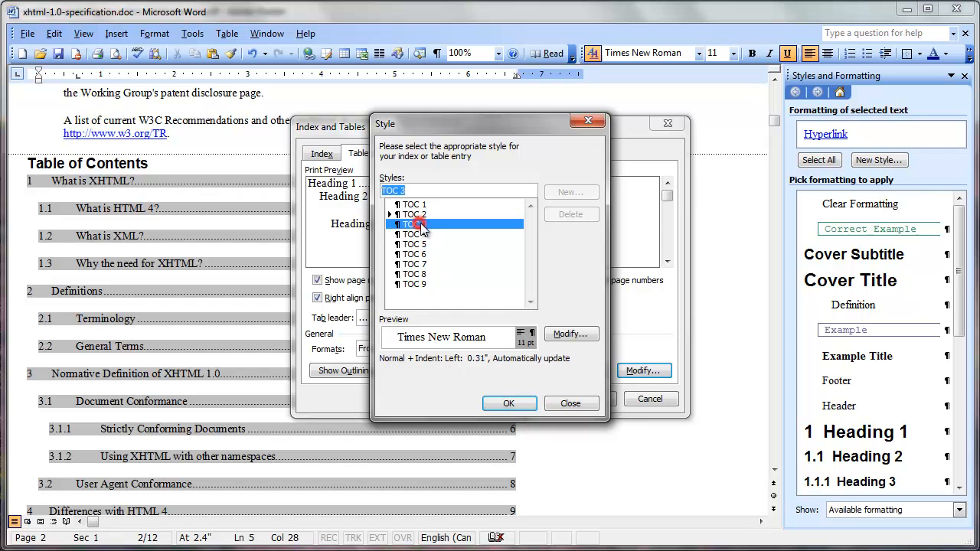
{"action": "left_click", "coordinate": [563, 334]}
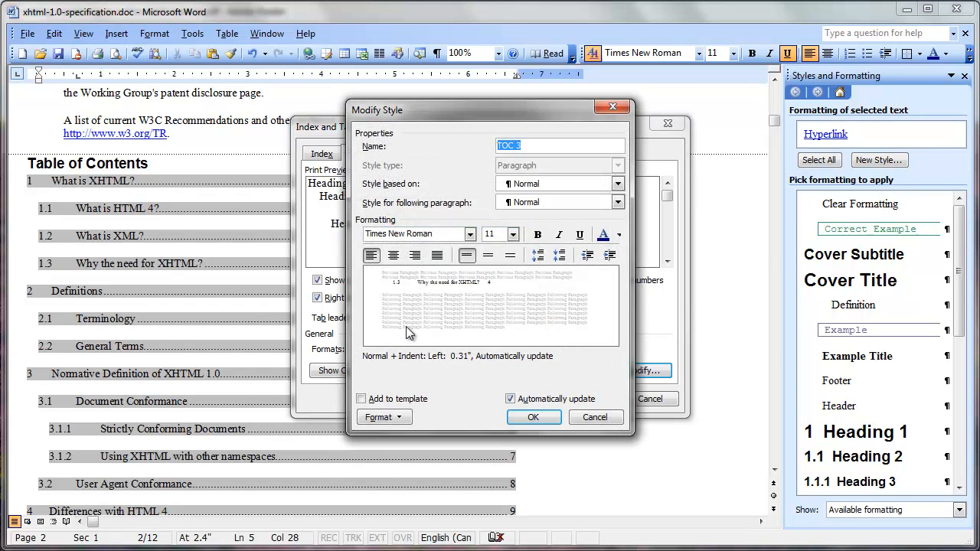
{"action": "left_click", "coordinate": [380, 417]}
{"action": "left_click", "coordinate": [409, 450]}
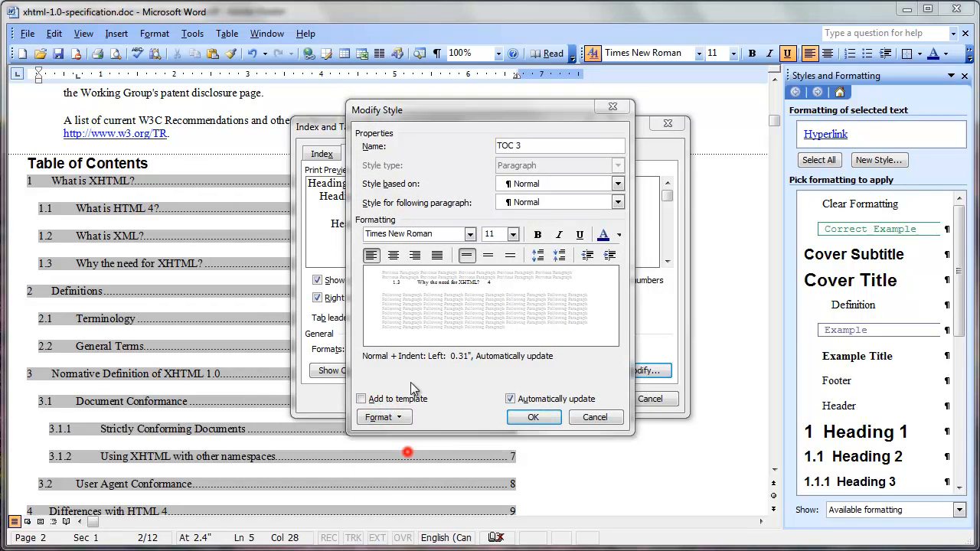
{"action": "left_click", "coordinate": [467, 288]}
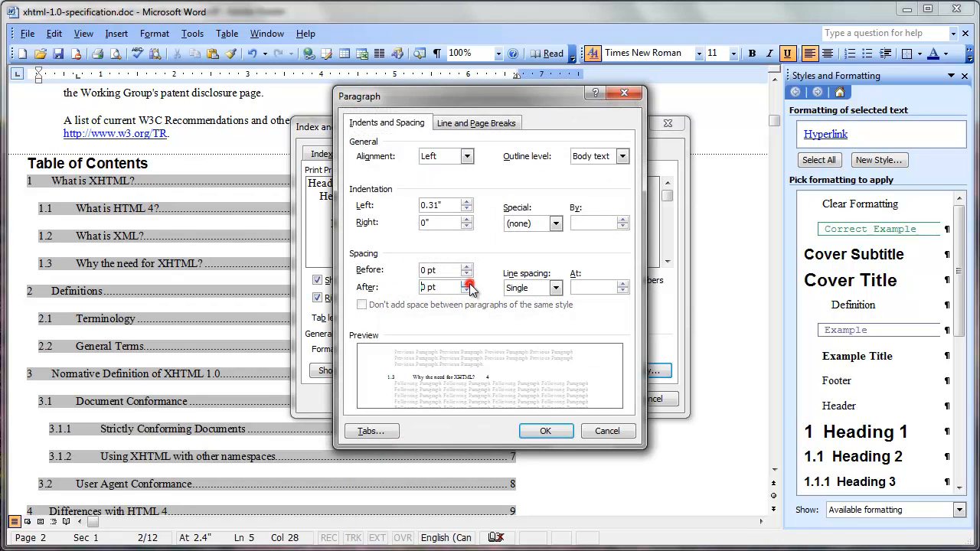
{"action": "left_click", "coordinate": [533, 430]}
{"action": "left_click", "coordinate": [538, 420]}
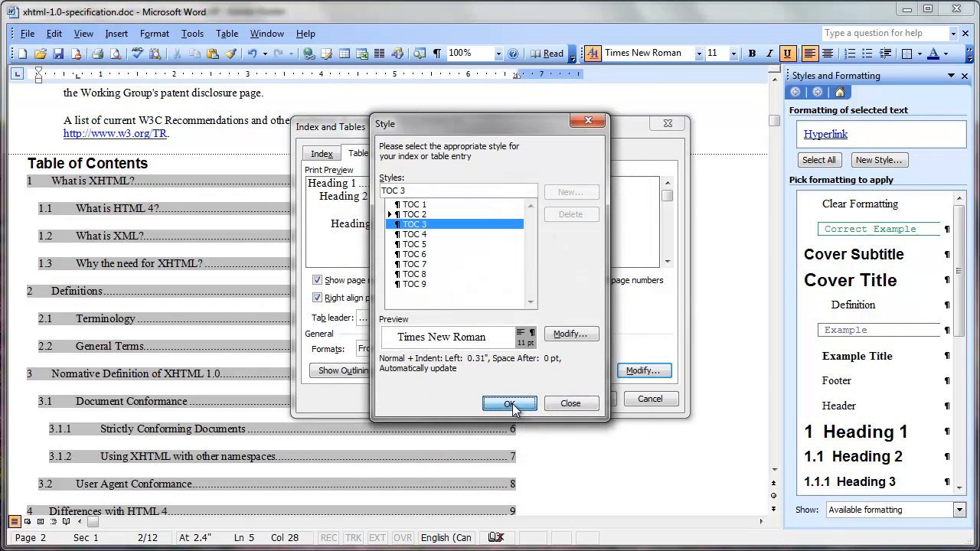
- Apply the modified TOC styles and replace the existing table of contents
{"action": "left_click", "coordinate": [512, 406]}
{"action": "left_click", "coordinate": [588, 399]}
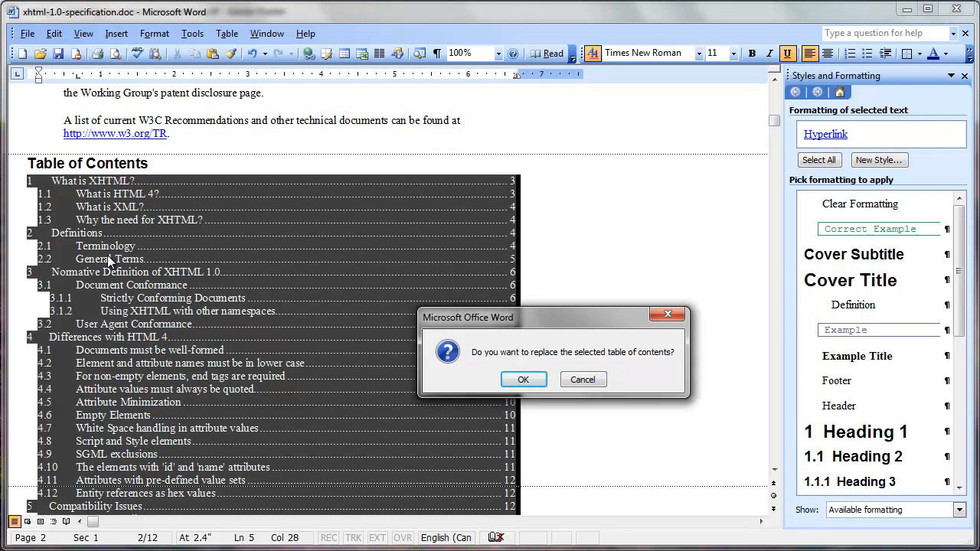
{"action": "left_click", "coordinate": [543, 380]}
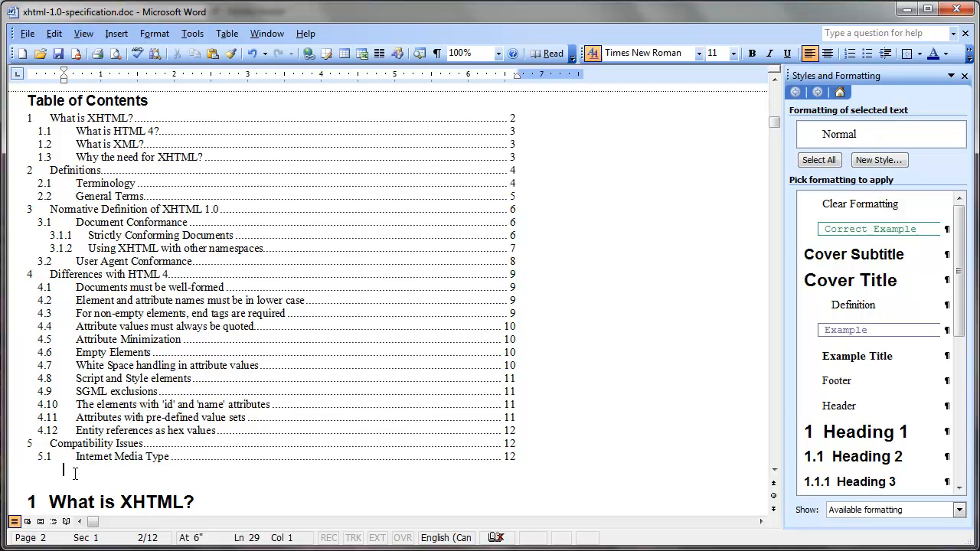
- Insert a Next page section break between the table of contents and the "What is XHTML?" heading
{"action": "left_click", "coordinate": [116, 34]}
{"action": "left_click", "coordinate": [139, 52]}
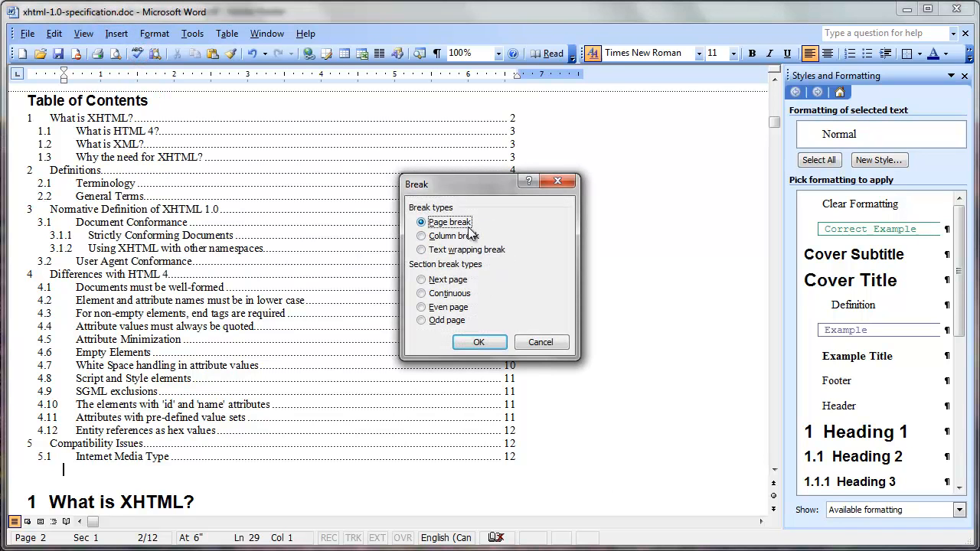
{"action": "left_click", "coordinate": [460, 280]}
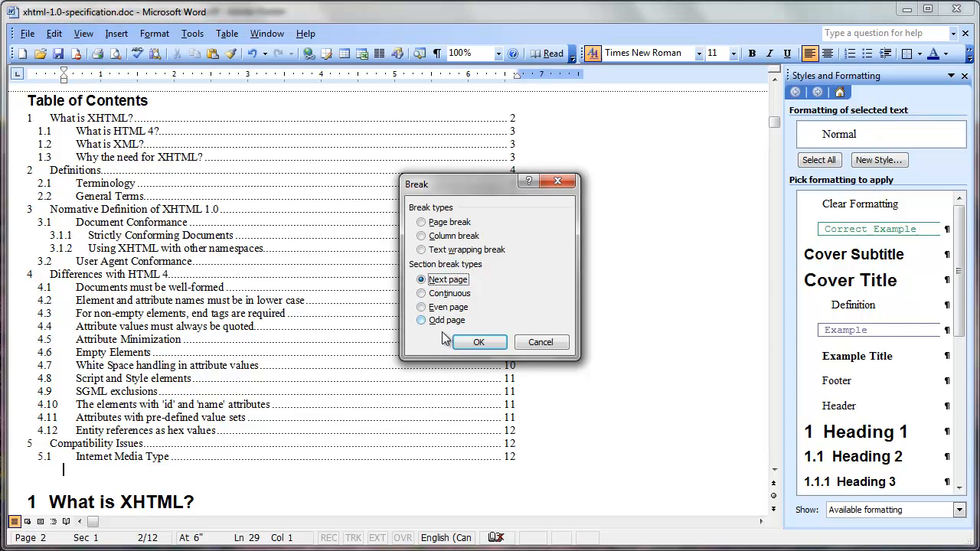
{"action": "left_click", "coordinate": [470, 345]}
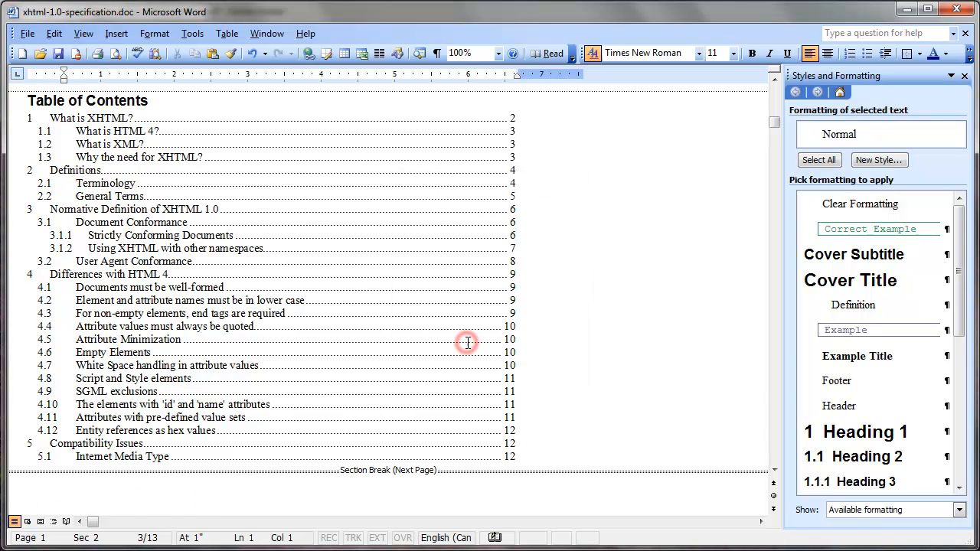
- Check in print layout how the pages divide between the table of contents and the "What is XHTML?" section
{"action": "left_click", "coordinate": [774, 471]}
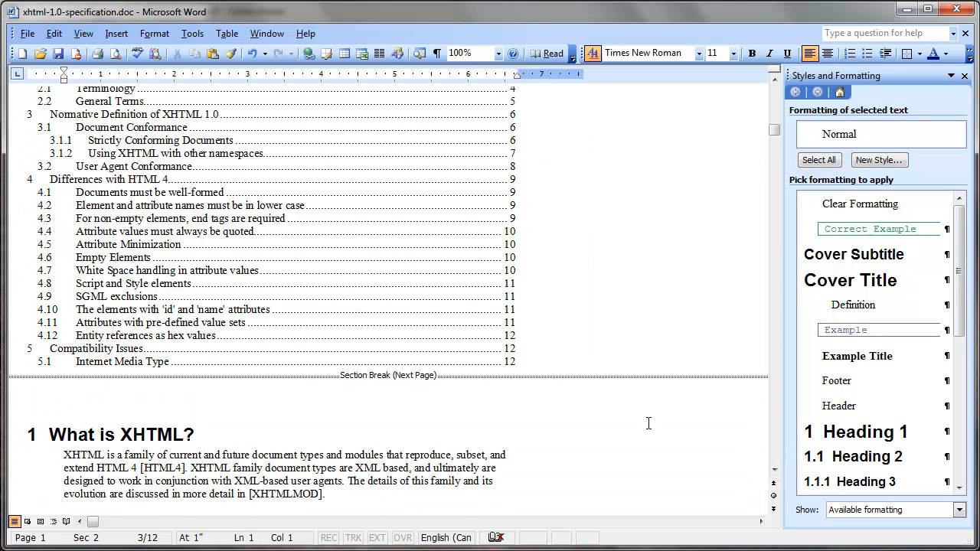
{"action": "left_click", "coordinate": [40, 522]}
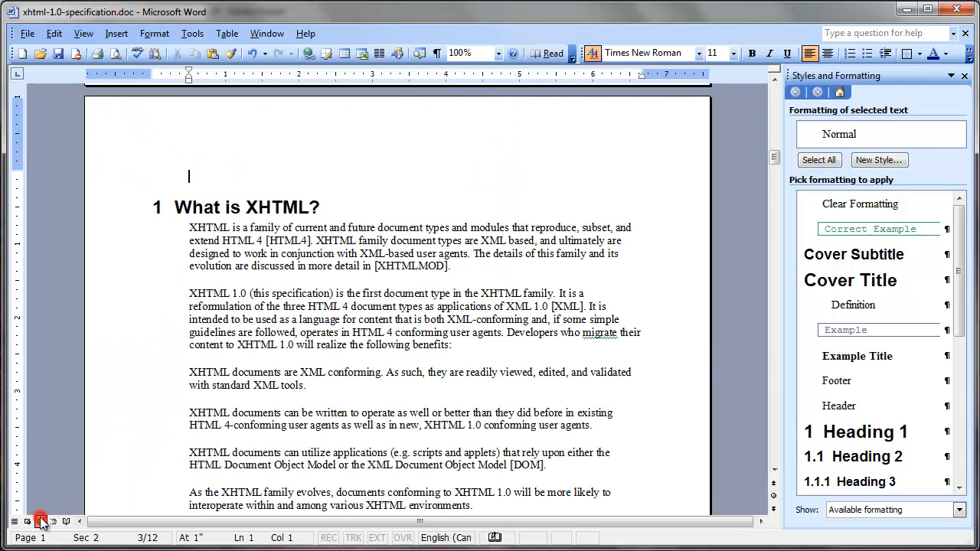
{"action": "left_click", "coordinate": [773, 121]}
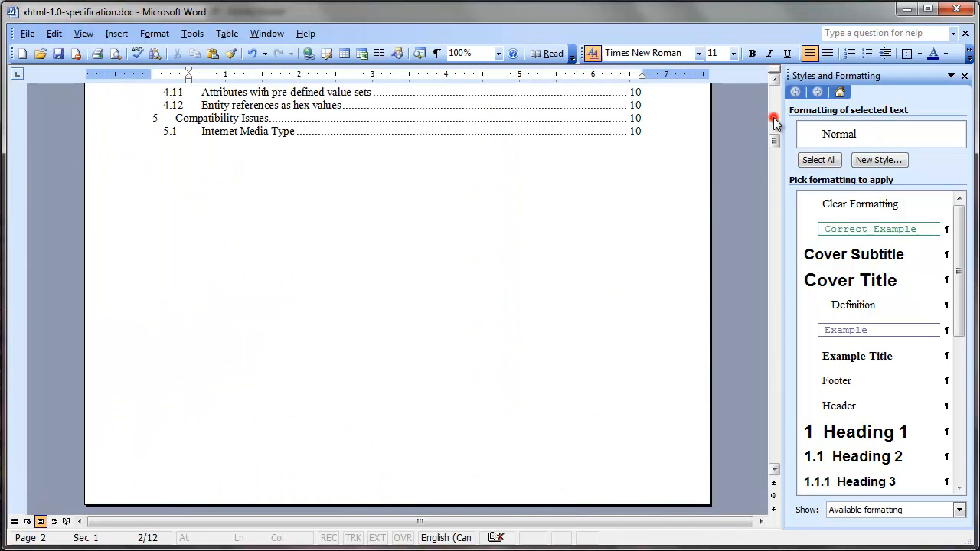
{"action": "left_click", "coordinate": [777, 178]}
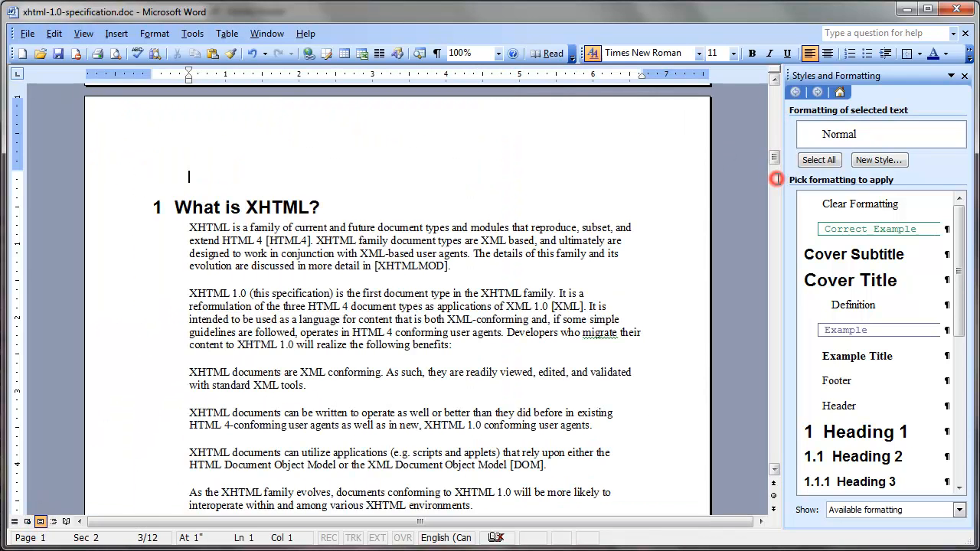
- Return to normal view and delete the empty paragraph between the section break and the "What is XHTML?" heading
{"action": "left_click", "coordinate": [14, 521]}
{"action": "scroll", "coordinate": [195, 269], "scroll_direction": "up", "scroll_amount": 3}
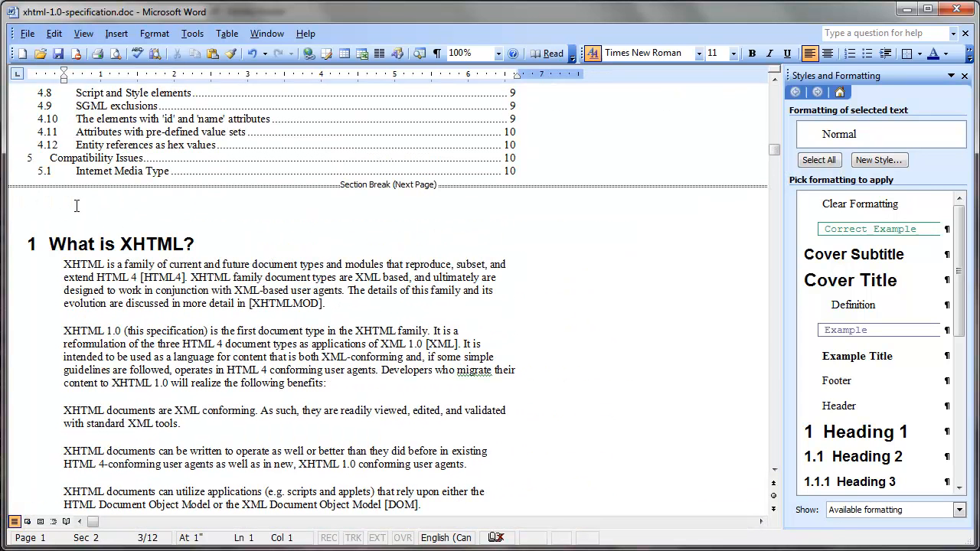
{"action": "key", "text": "Delete"}
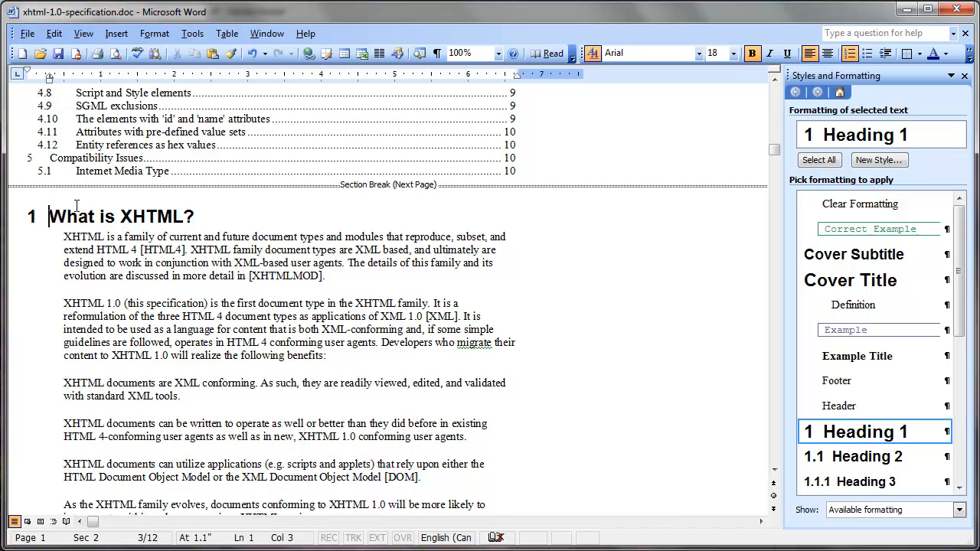
- Review the table of contents, the preceding front matter and the section break before the "What is XHTML?" heading
{"action": "scroll", "coordinate": [559, 292], "scroll_direction": "up", "scroll_amount": 4}
{"action": "scroll", "coordinate": [559, 291], "scroll_direction": "up", "scroll_amount": 5}
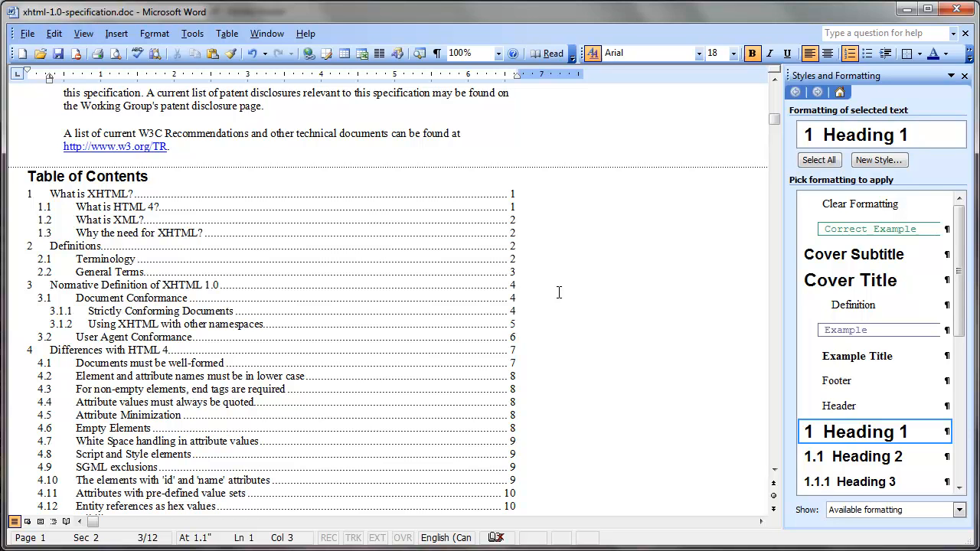
{"action": "scroll", "coordinate": [681, 265], "scroll_direction": "down", "scroll_amount": 6}
{"action": "scroll", "coordinate": [679, 272], "scroll_direction": "up", "scroll_amount": 3}
{"action": "scroll", "coordinate": [679, 271], "scroll_direction": "up", "scroll_amount": 2}
{"action": "scroll", "coordinate": [679, 271], "scroll_direction": "down", "scroll_amount": 2}
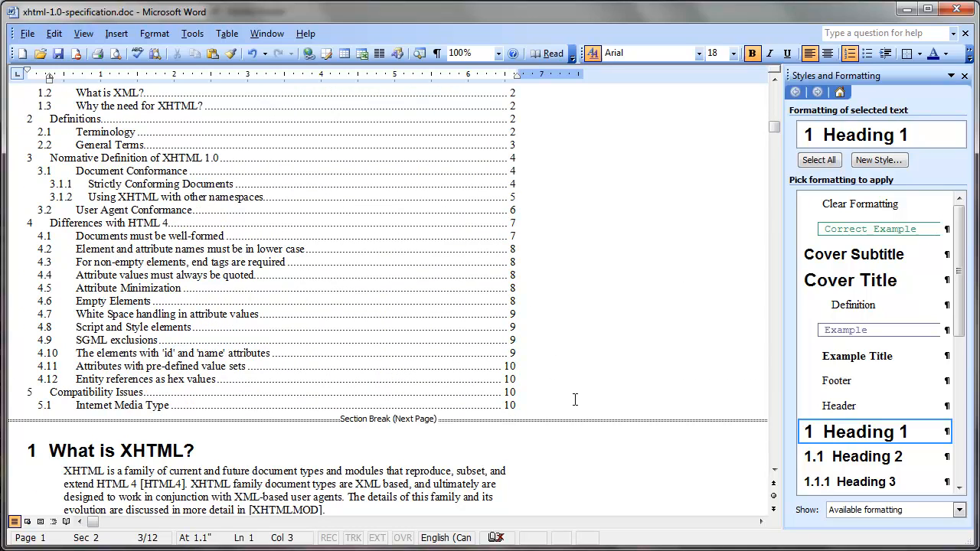
{"action": "scroll", "coordinate": [572, 404], "scroll_direction": "up", "scroll_amount": 2}
{"action": "scroll", "coordinate": [575, 397], "scroll_direction": "up", "scroll_amount": 10}
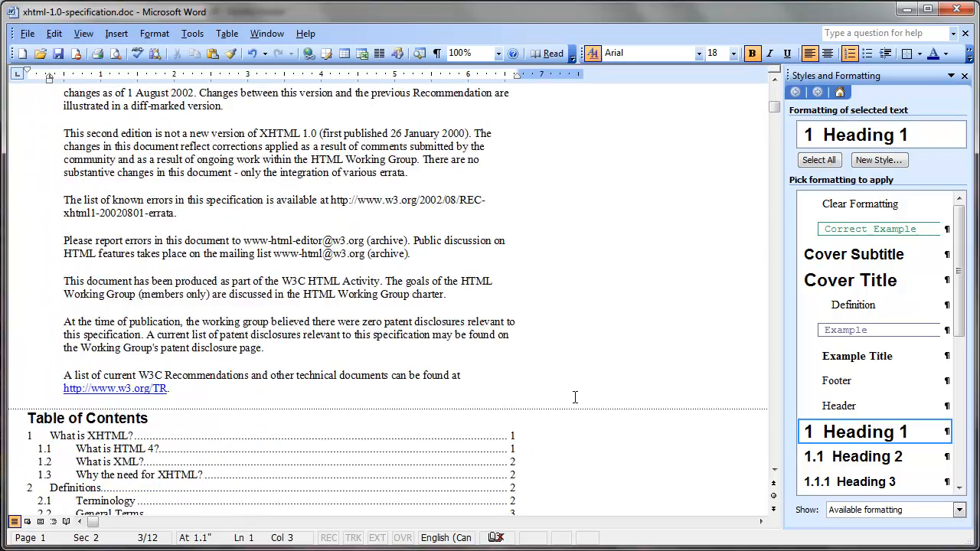
{"action": "scroll", "coordinate": [605, 429], "scroll_direction": "down", "scroll_amount": 12}
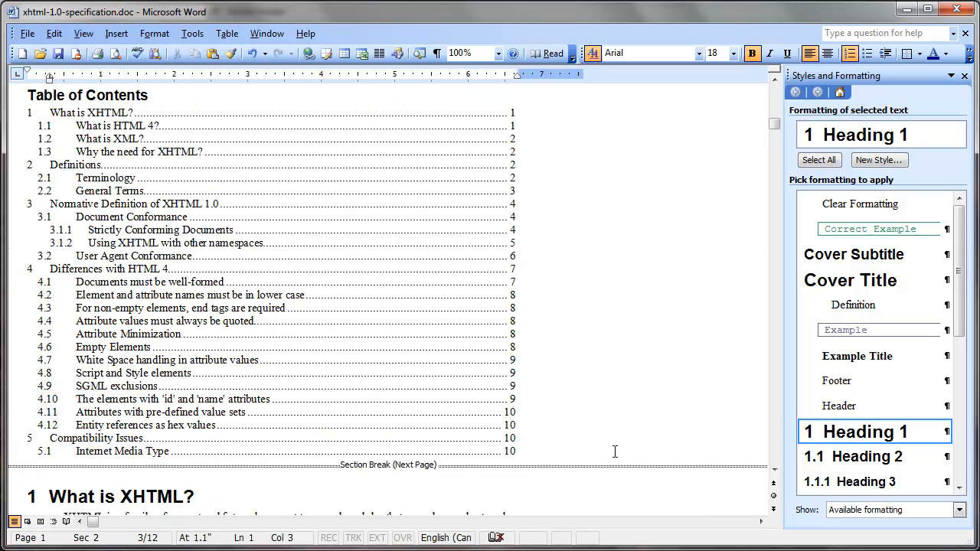
- Insert right-aligned footer page numbers in the front-matter section, using the i, ii, iii format and starting at i
{"action": "scroll", "coordinate": [615, 449], "scroll_direction": "up", "scroll_amount": 9}
{"action": "left_click", "coordinate": [563, 279]}
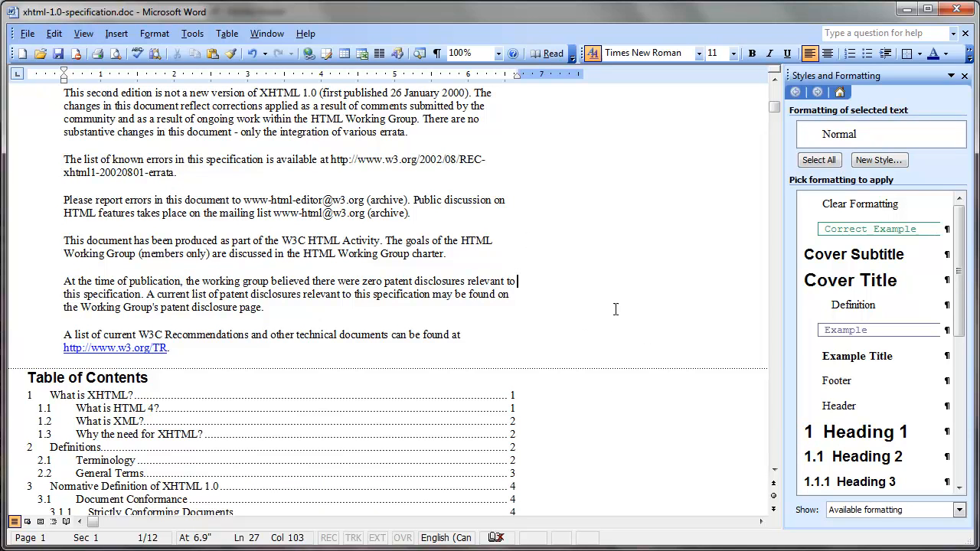
{"action": "left_click", "coordinate": [116, 34]}
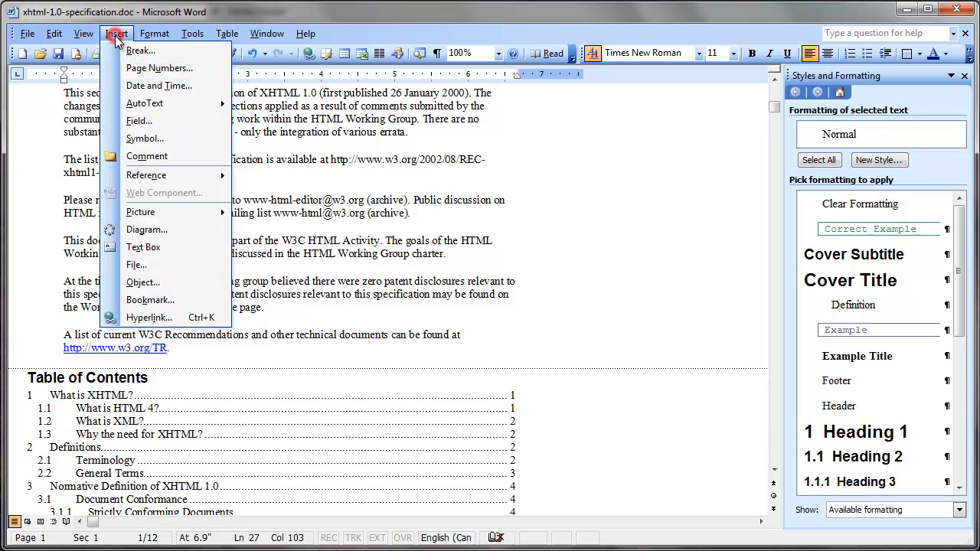
{"action": "left_click", "coordinate": [155, 69]}
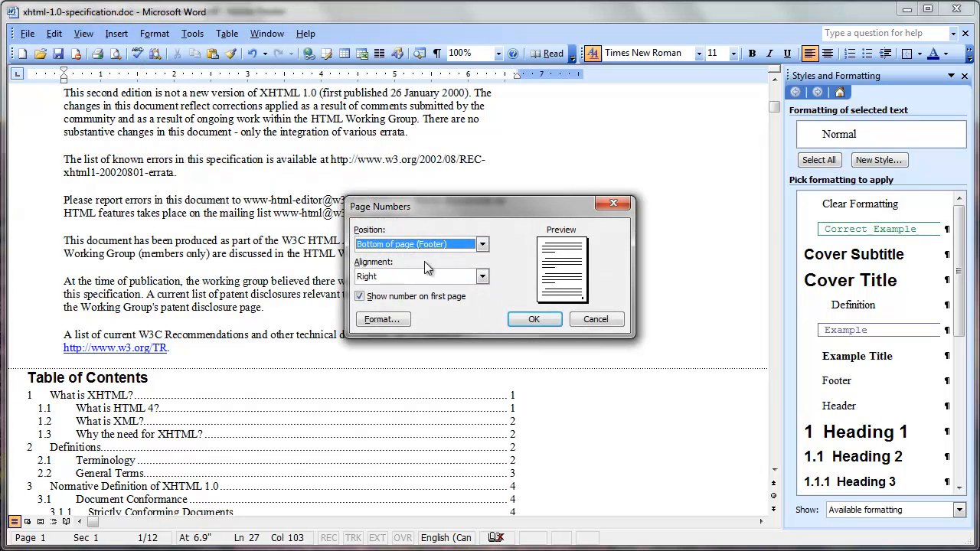
{"action": "left_click", "coordinate": [388, 321]}
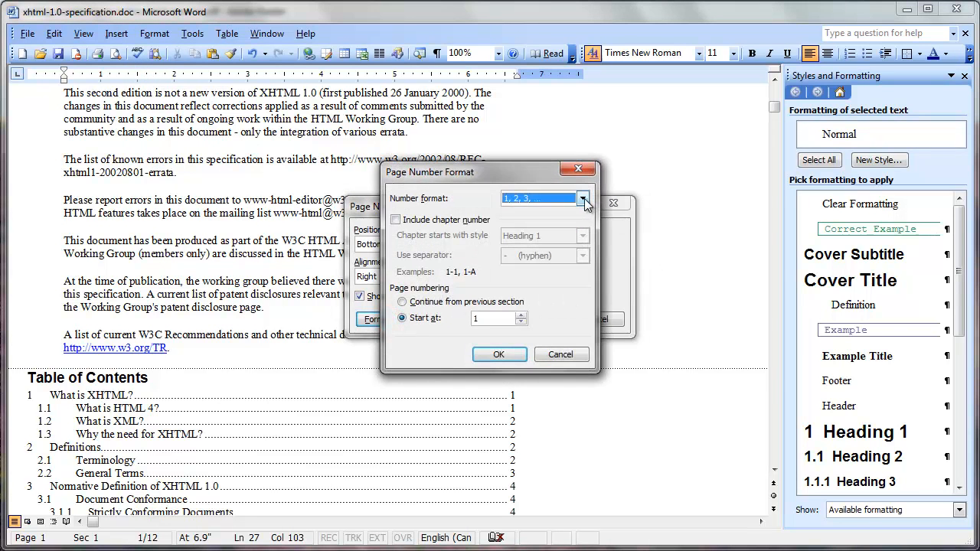
{"action": "left_click", "coordinate": [584, 198]}
{"action": "left_click", "coordinate": [540, 252]}
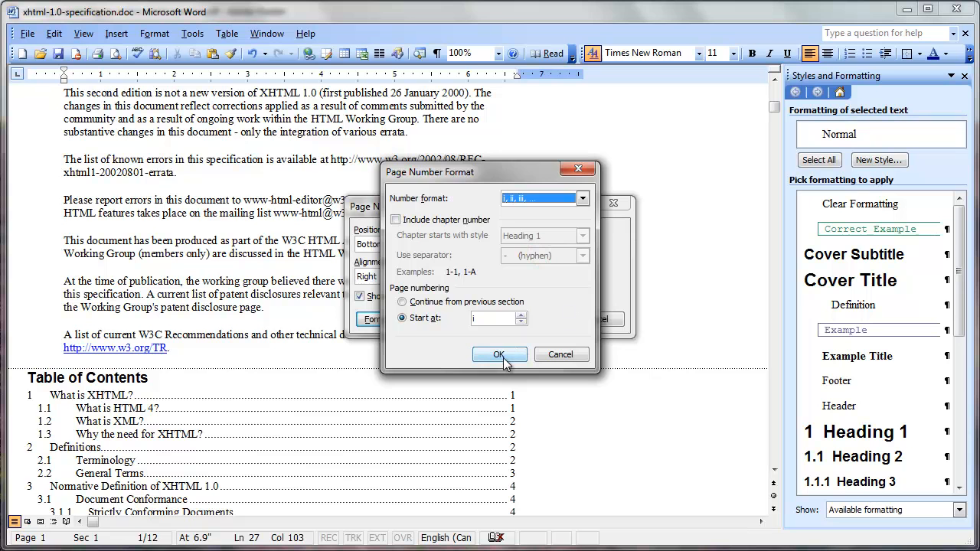
{"action": "left_click", "coordinate": [503, 357]}
{"action": "left_click", "coordinate": [538, 321]}
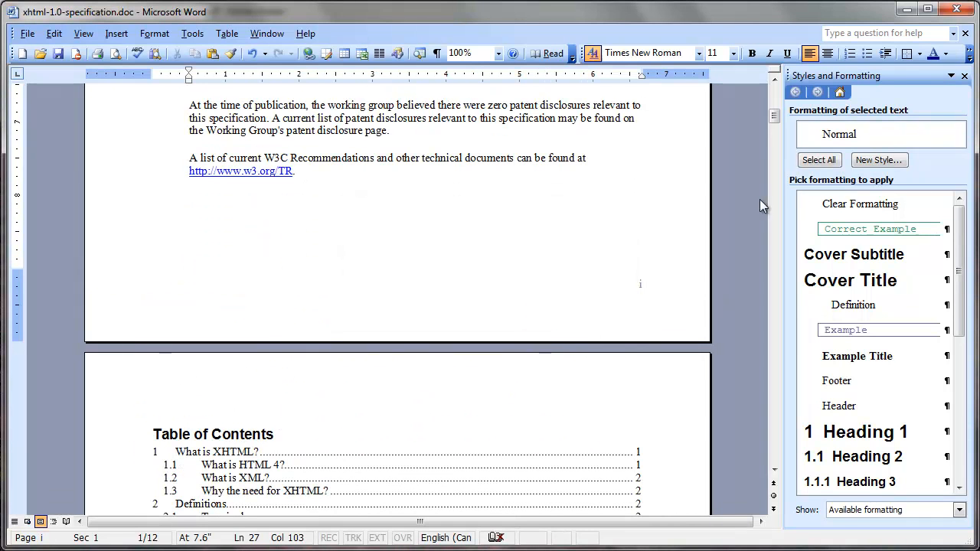
- Insert right-aligned footer page numbers in the "What is XHTML?" section, using the 1, 2, 3 format and starting at 1
{"action": "left_click_drag", "start_coordinate": [775, 114], "coordinate": [777, 184]}
{"action": "left_click_drag", "start_coordinate": [777, 184], "coordinate": [781, 154]}
{"action": "left_click", "coordinate": [339, 204]}
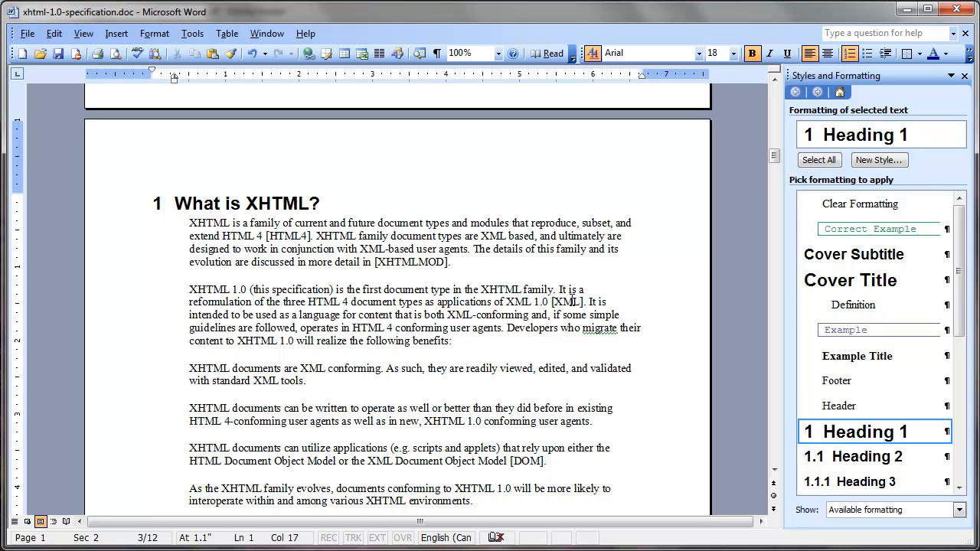
{"action": "left_click", "coordinate": [310, 222]}
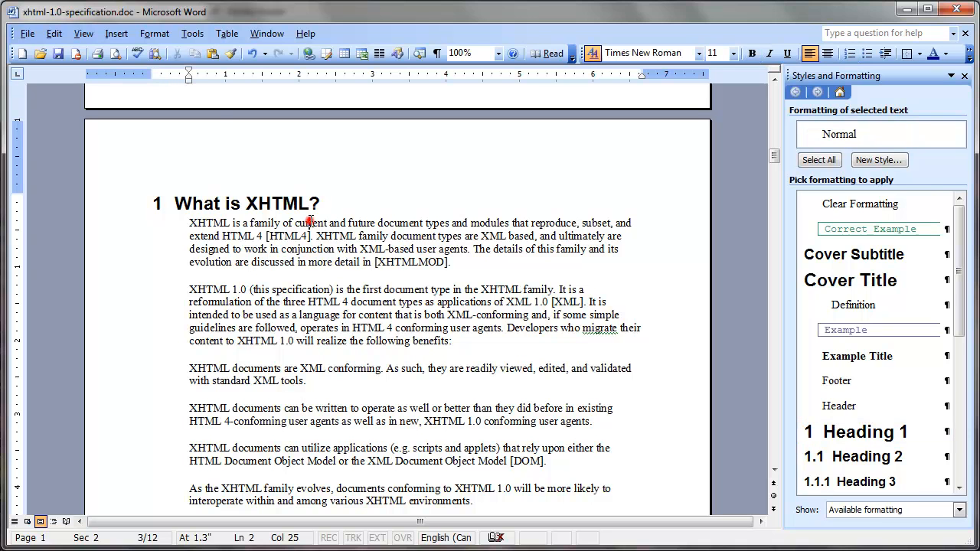
{"action": "left_click", "coordinate": [116, 34]}
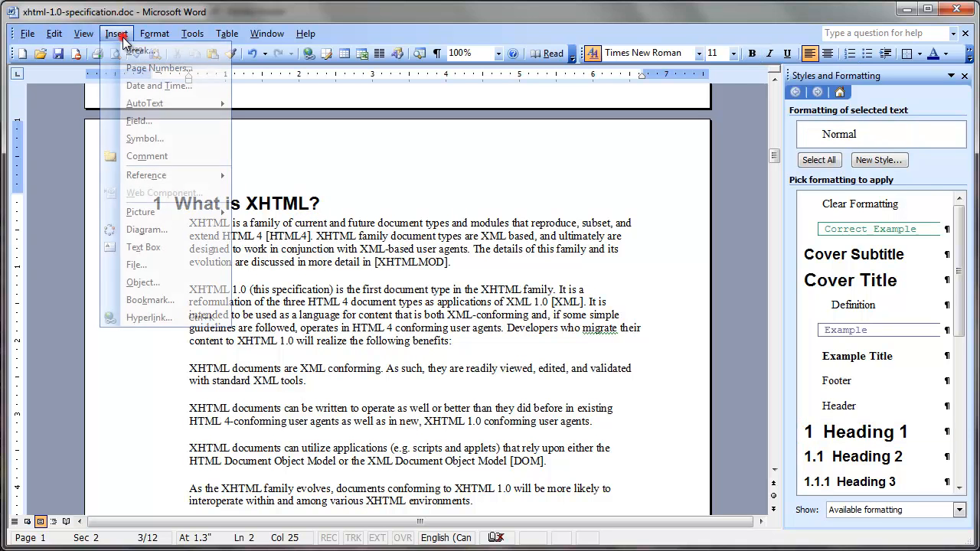
{"action": "left_click", "coordinate": [160, 70]}
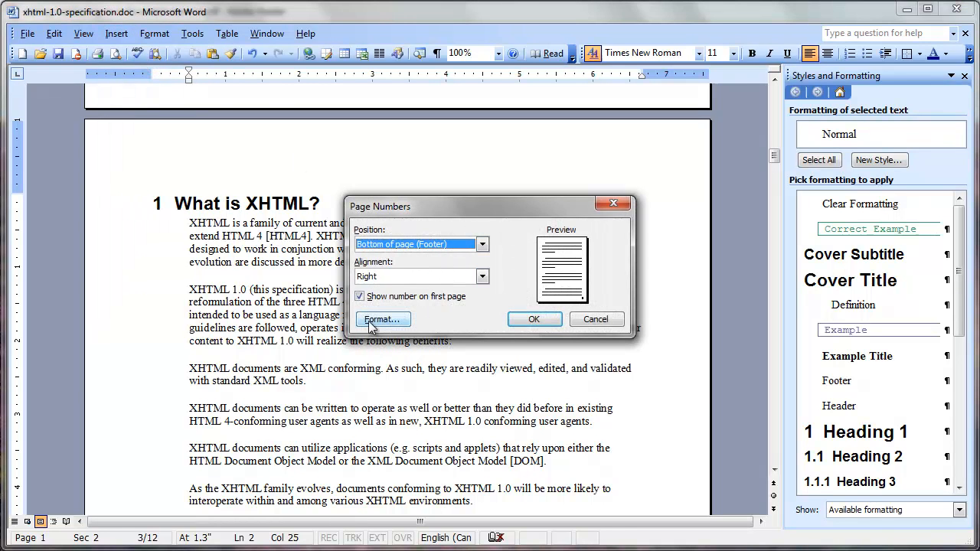
{"action": "left_click", "coordinate": [380, 320]}
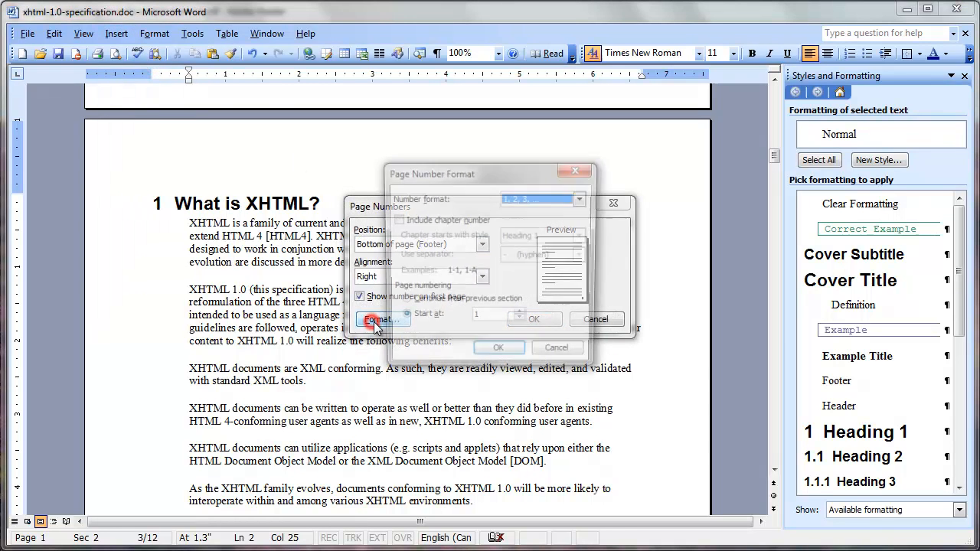
{"action": "left_click", "coordinate": [584, 198]}
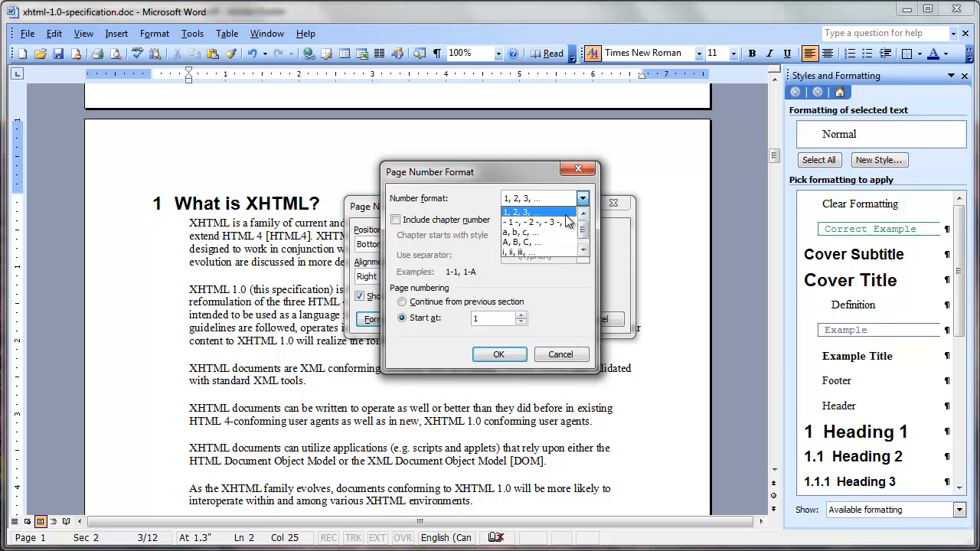
{"action": "left_click", "coordinate": [564, 213]}
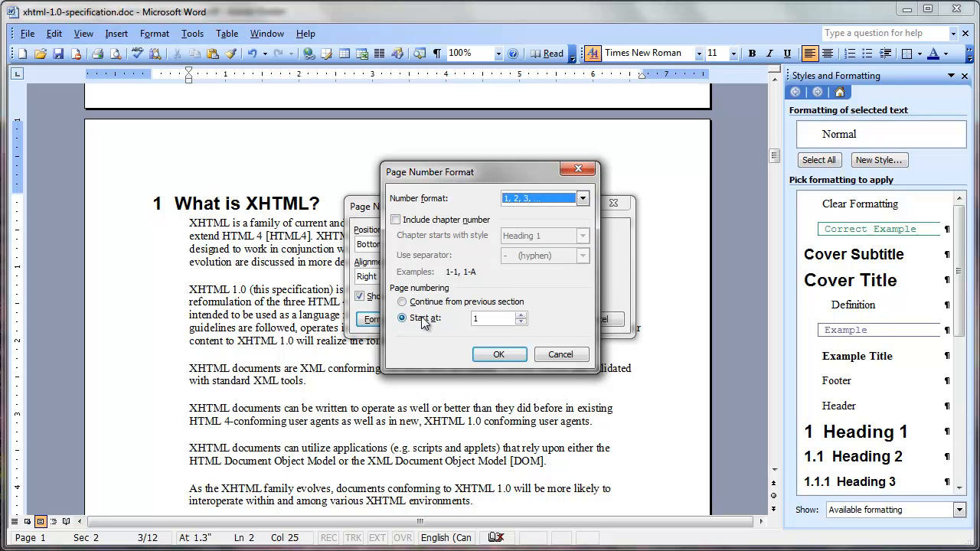
{"action": "left_click", "coordinate": [501, 355]}
{"action": "left_click", "coordinate": [540, 318]}
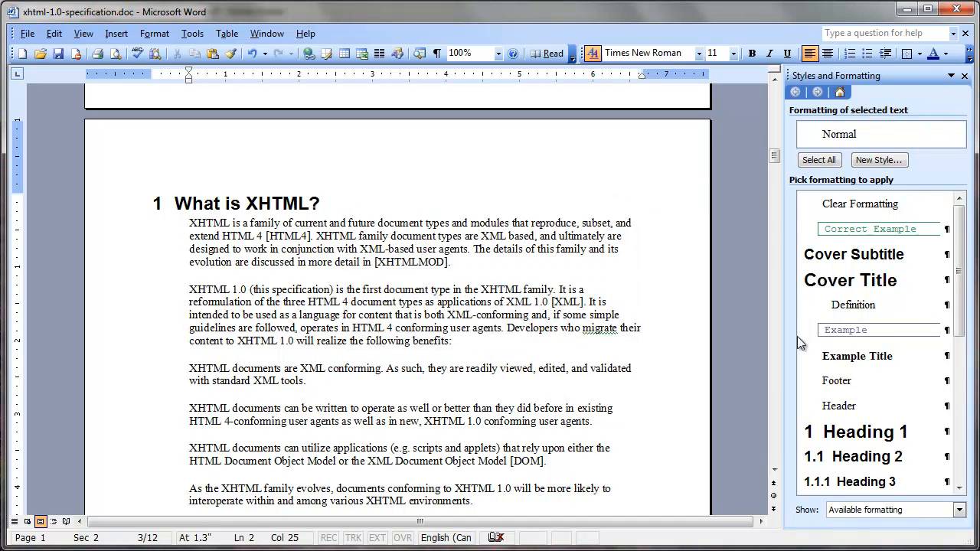
- Check the table of contents' page numbers against the restarted numbering of the "What is XHTML?" section
{"action": "left_click_drag", "start_coordinate": [774, 157], "coordinate": [775, 127]}
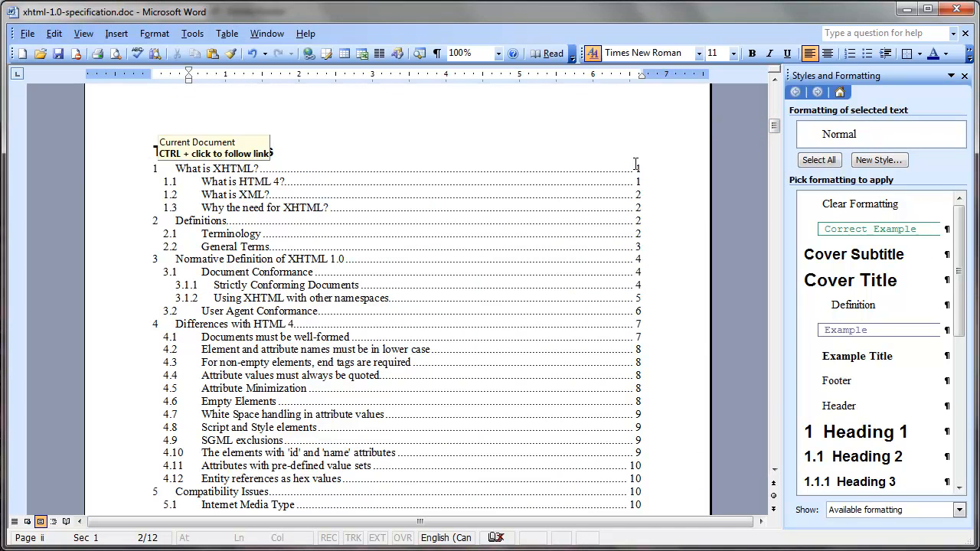
{"action": "mouse_move", "coordinate": [777, 128]}
{"action": "left_mouse_down"}
{"action": "mouse_move", "coordinate": [776, 150]}
{"action": "mouse_move", "coordinate": [770, 139]}
{"action": "left_mouse_up"}
{"action": "left_click", "coordinate": [365, 358]}
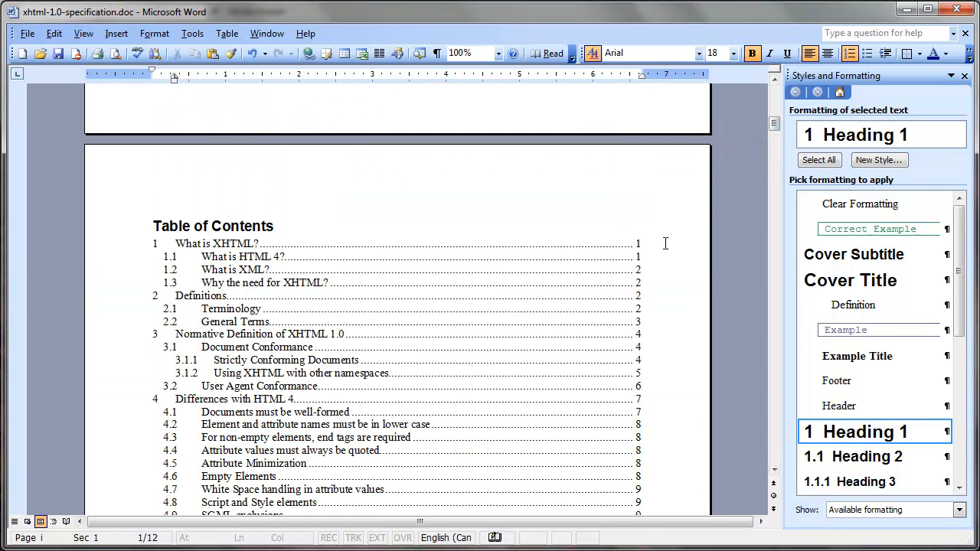
{"action": "left_click", "coordinate": [663, 241]}
{"action": "left_click", "coordinate": [649, 220]}
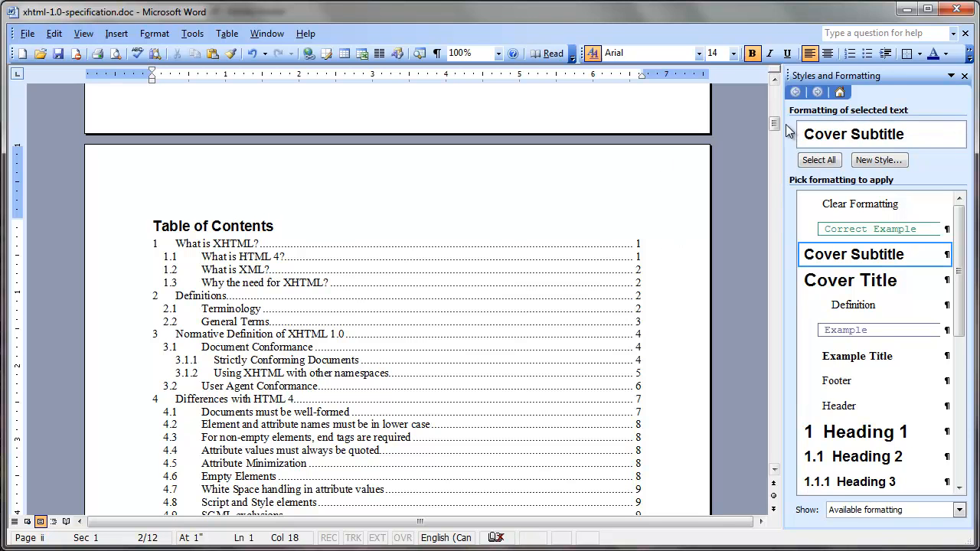
{"action": "left_click_drag", "start_coordinate": [777, 125], "coordinate": [778, 128]}
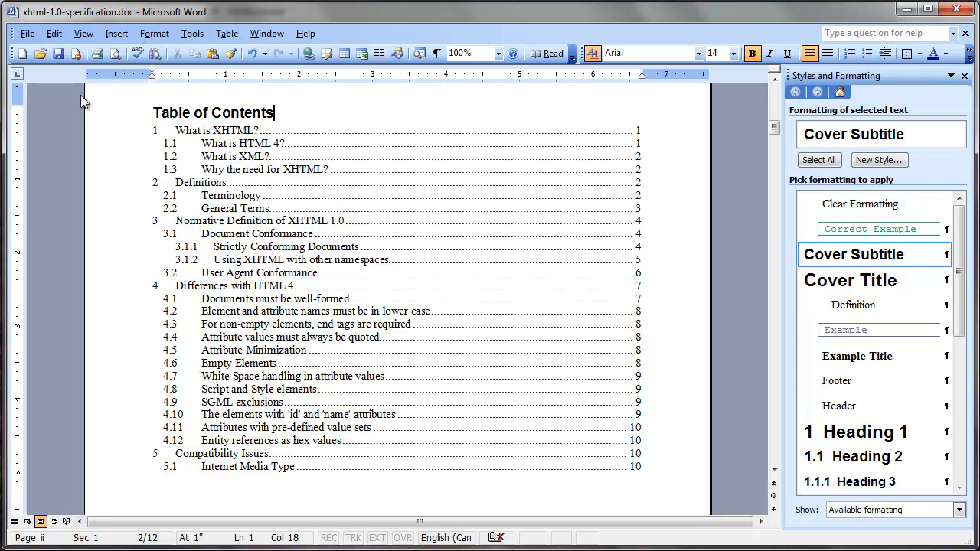
{"action": "left_click", "coordinate": [54, 34]}
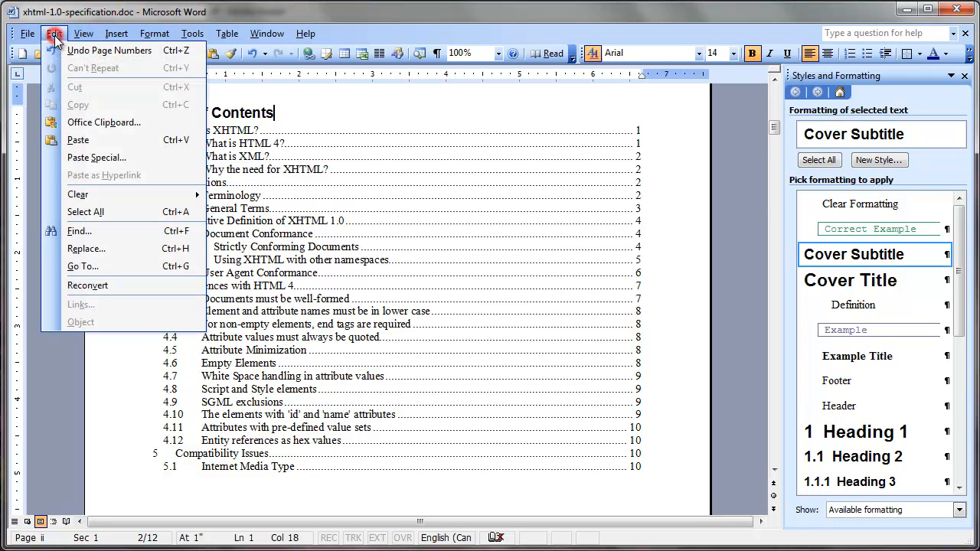
{"action": "left_click", "coordinate": [115, 212]}
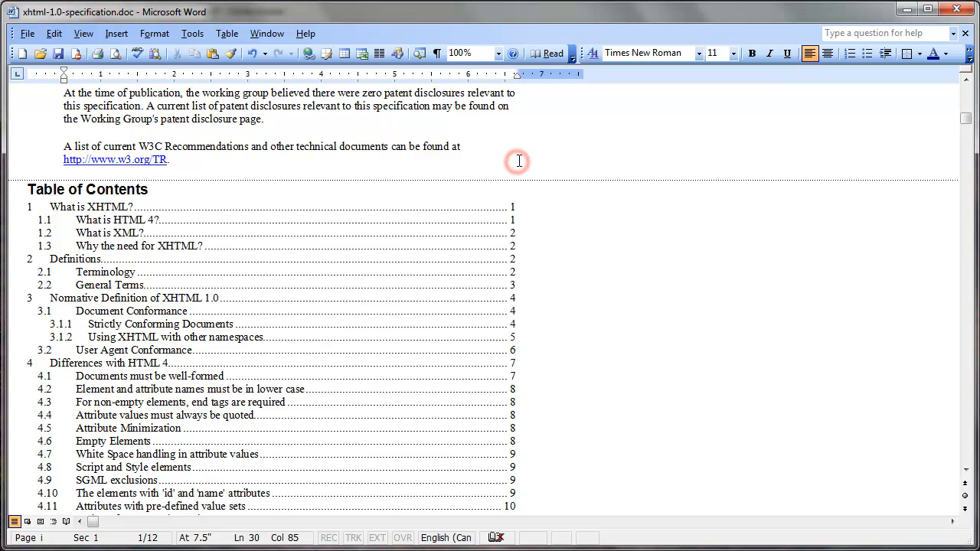
{"action": "key", "text": "ctrl+a"}
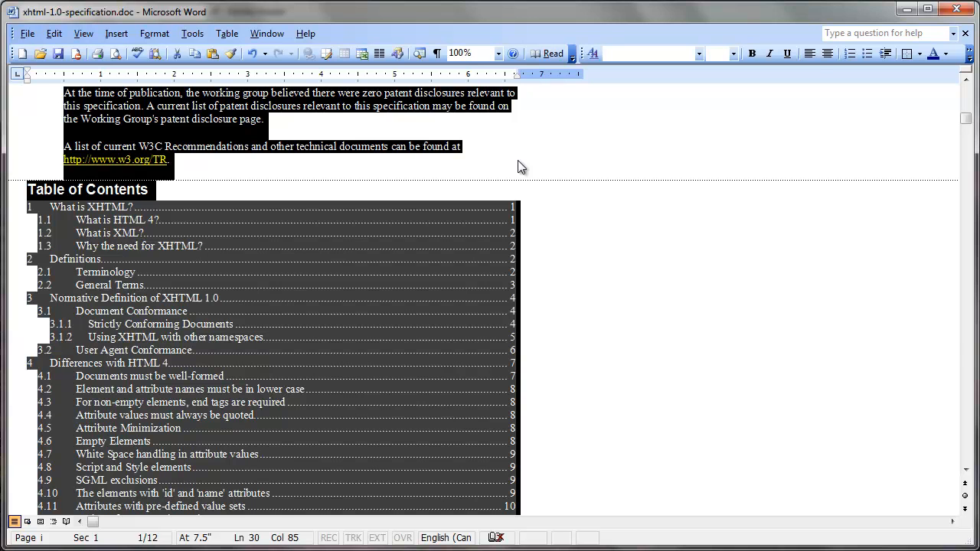
{"action": "left_click", "coordinate": [518, 167]}
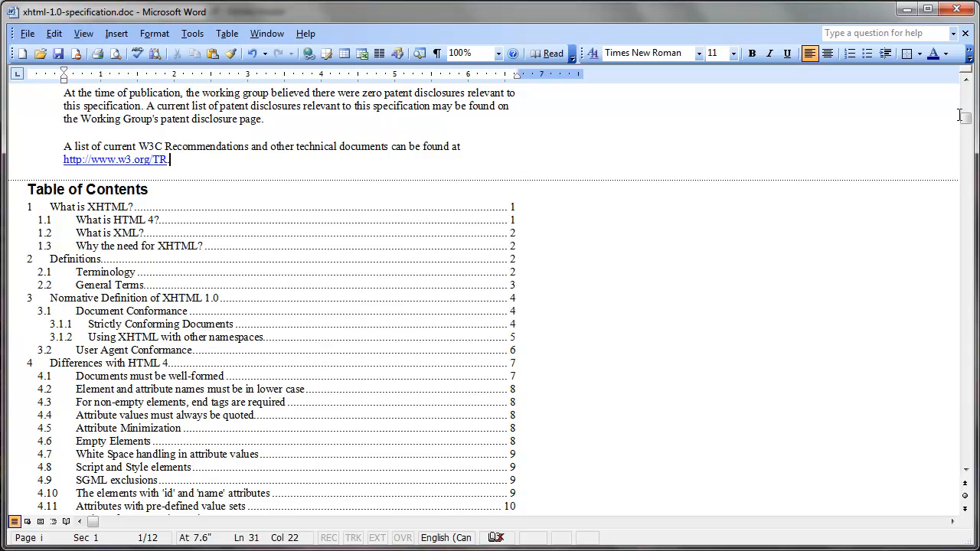